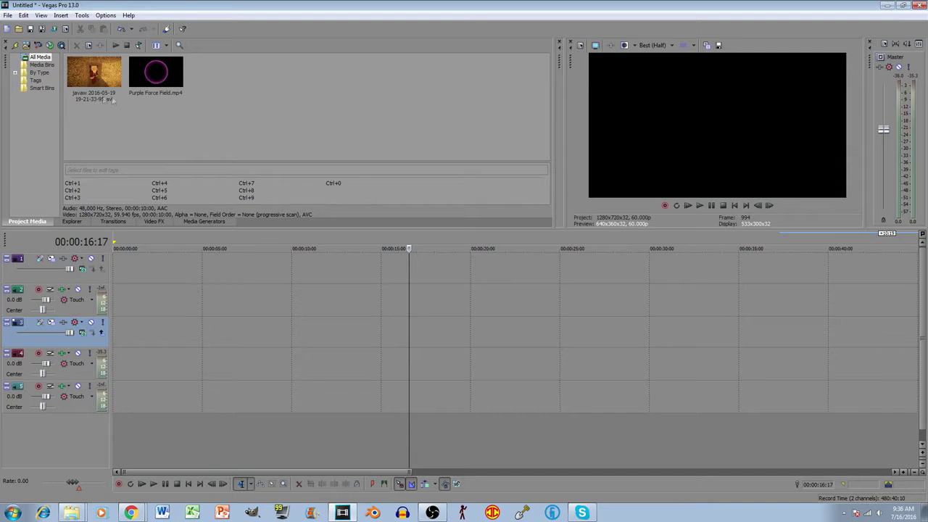
Step: Add the Marble 1 noise texture at the start of the first video track with its default settings and play it
click(216, 221)
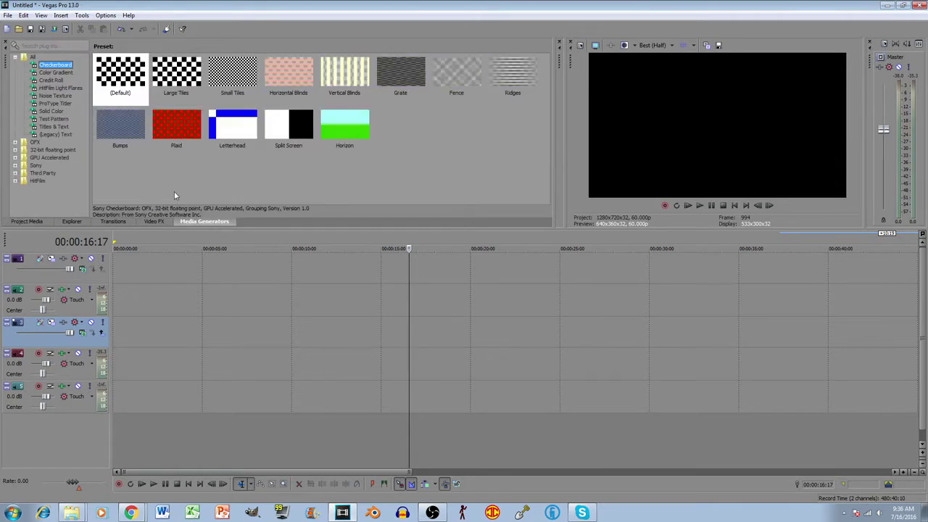
click(58, 96)
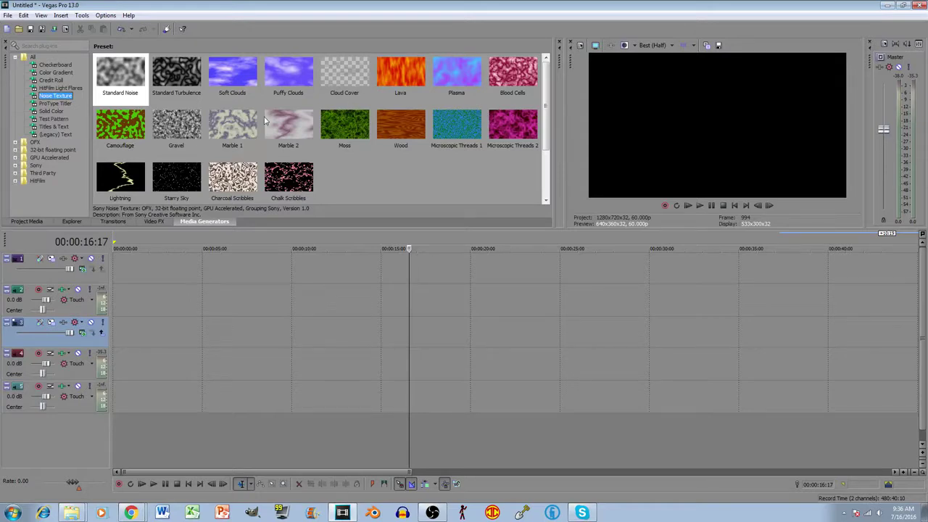
click(247, 130)
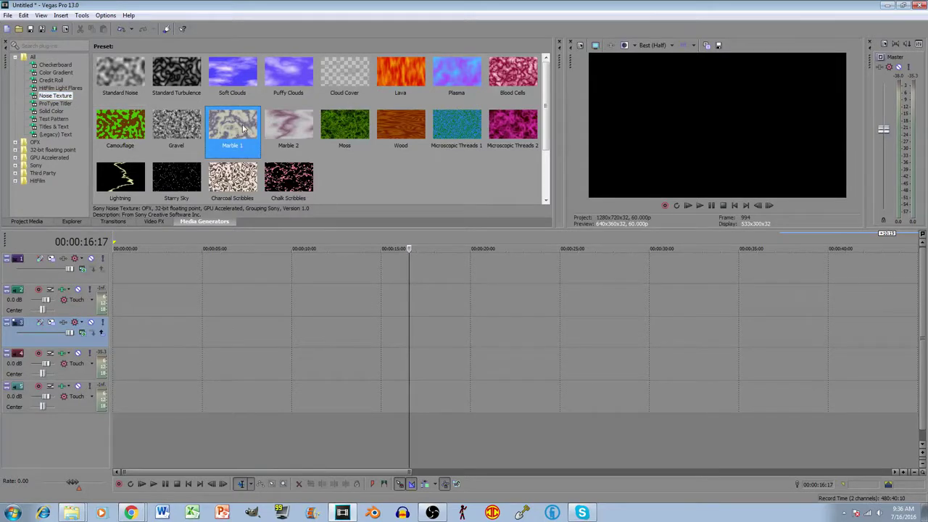
drag(244, 127, 115, 283)
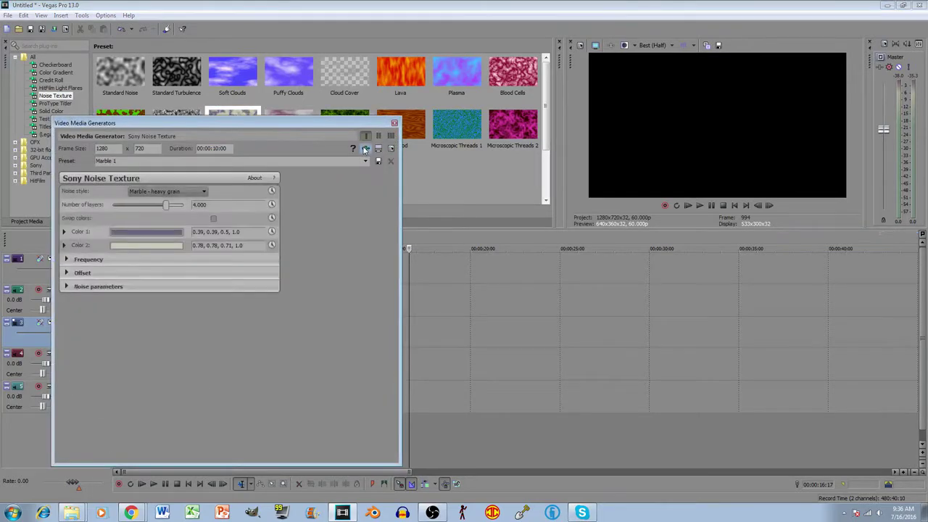
click(393, 122)
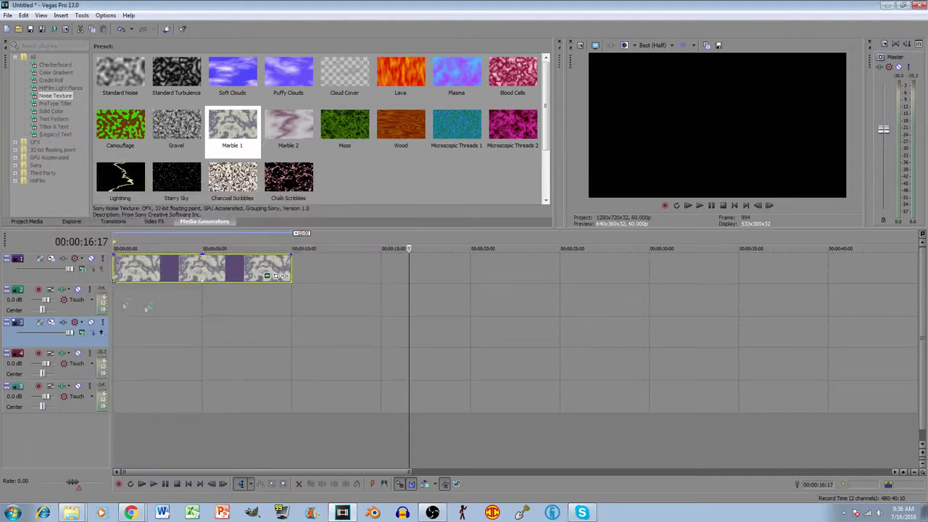
key(space)
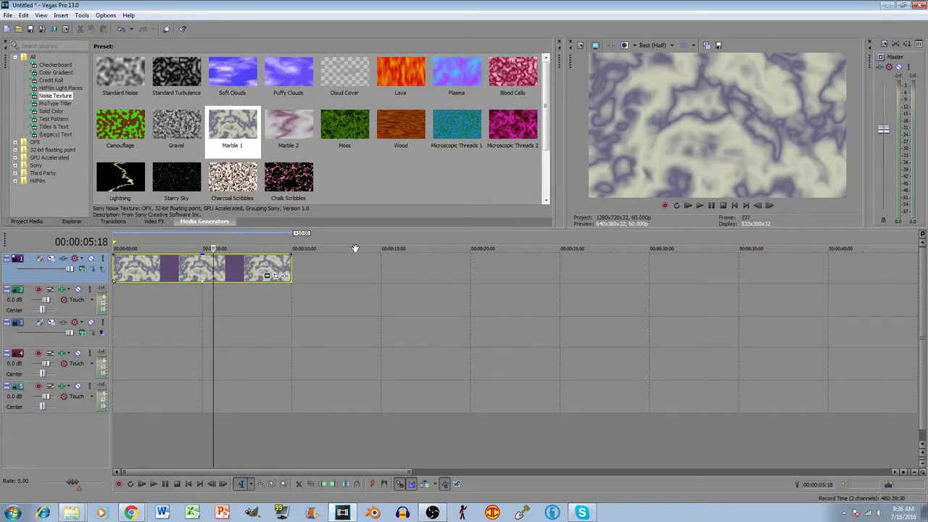
Step: Animate the noise texture's offset progress from 0 at the start to 10 degrees at 00:00:10:00, and preview the motion
click(266, 276)
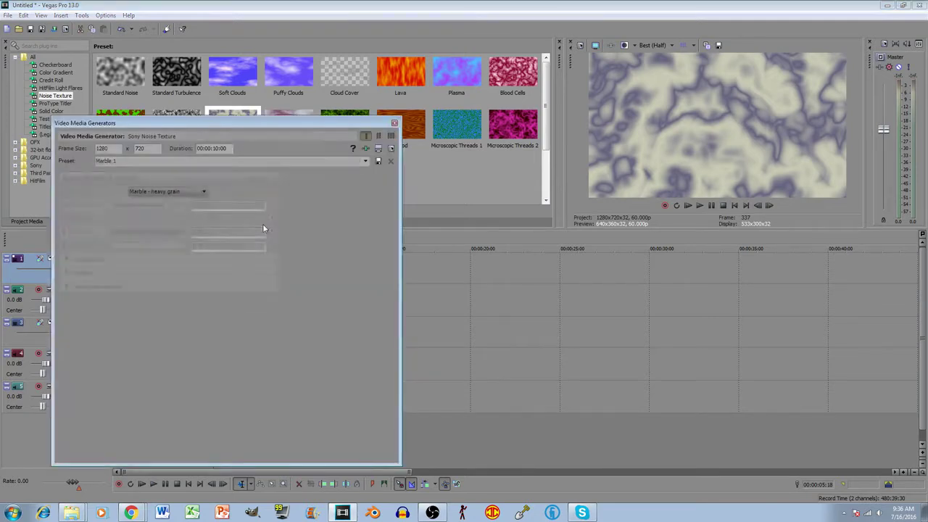
click(67, 273)
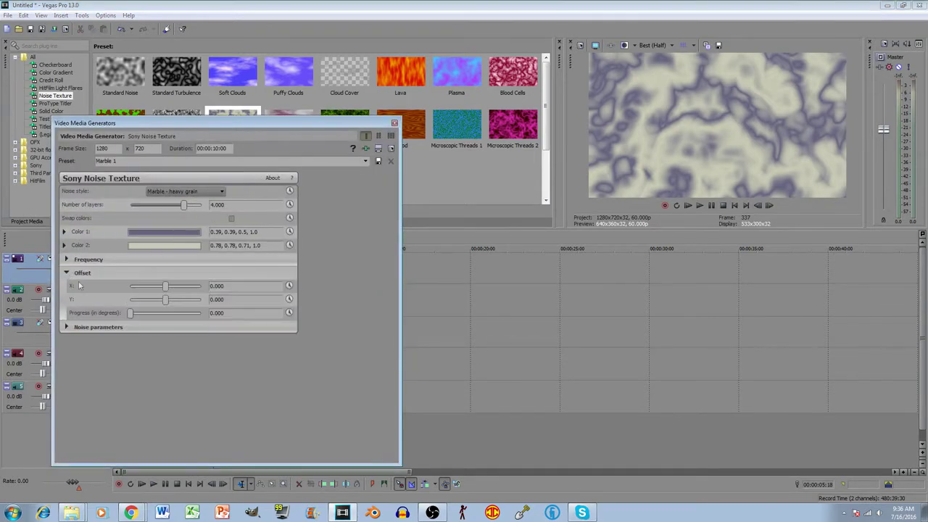
click(288, 313)
drag(125, 376, 387, 397)
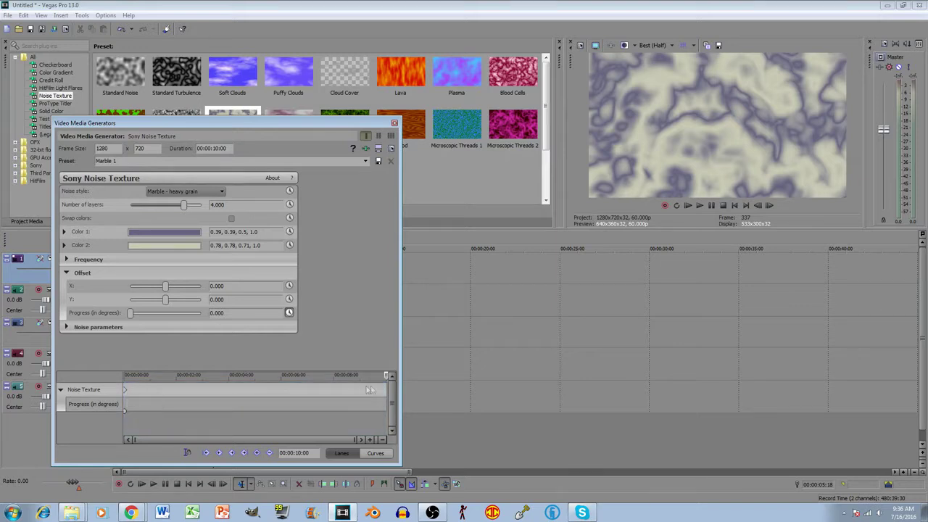
click(257, 452)
click(386, 390)
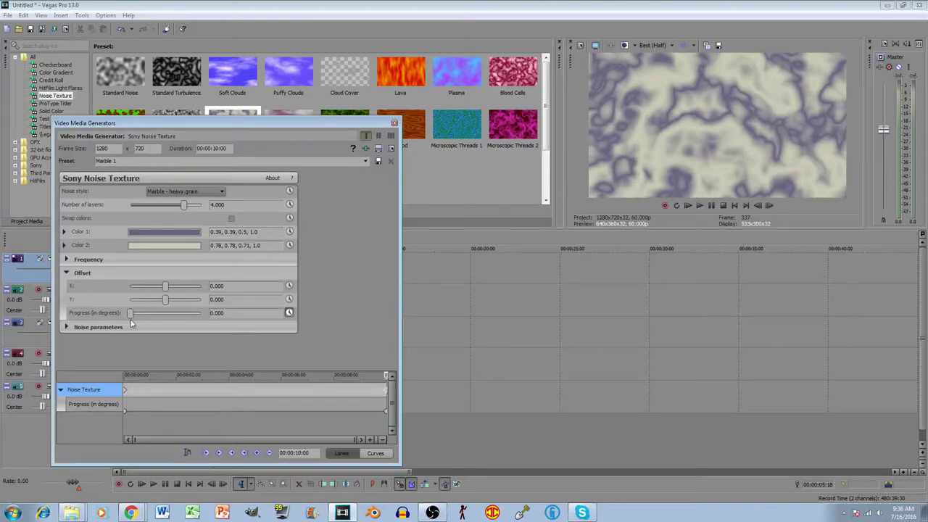
drag(130, 312, 202, 312)
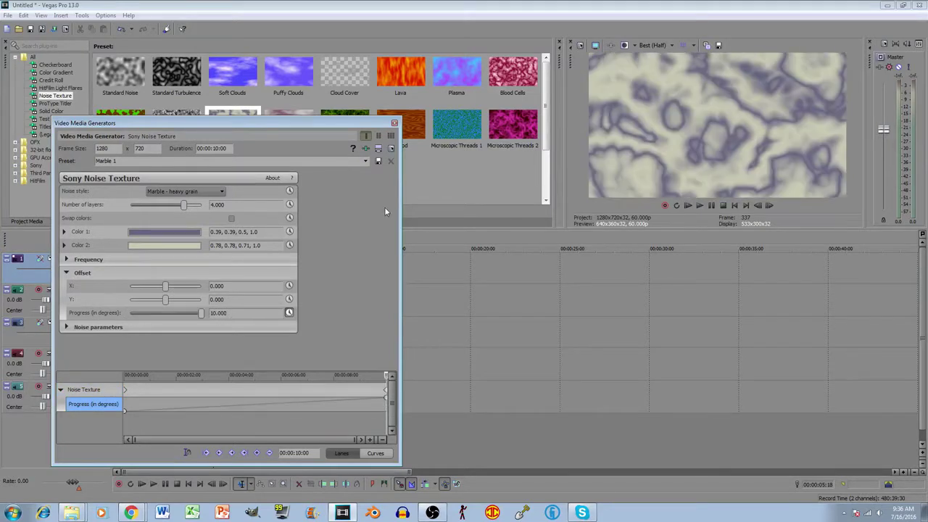
click(394, 125)
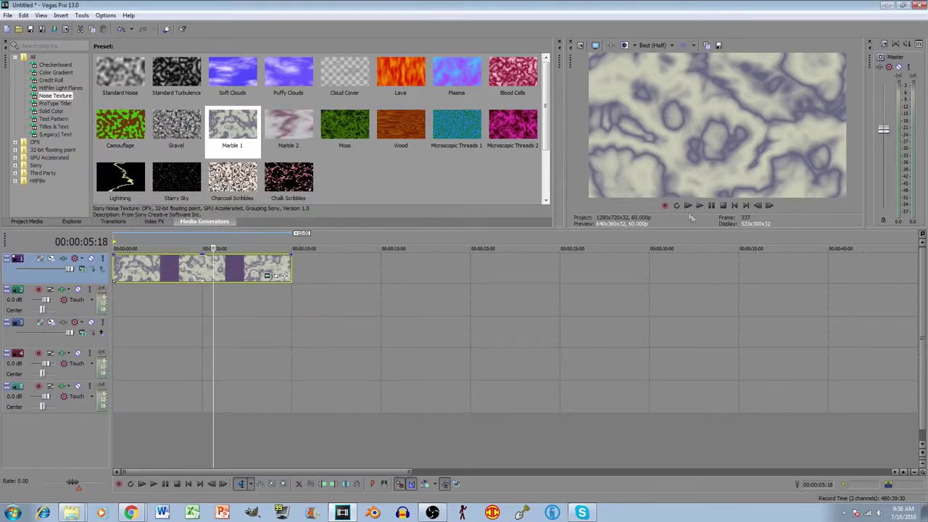
click(687, 205)
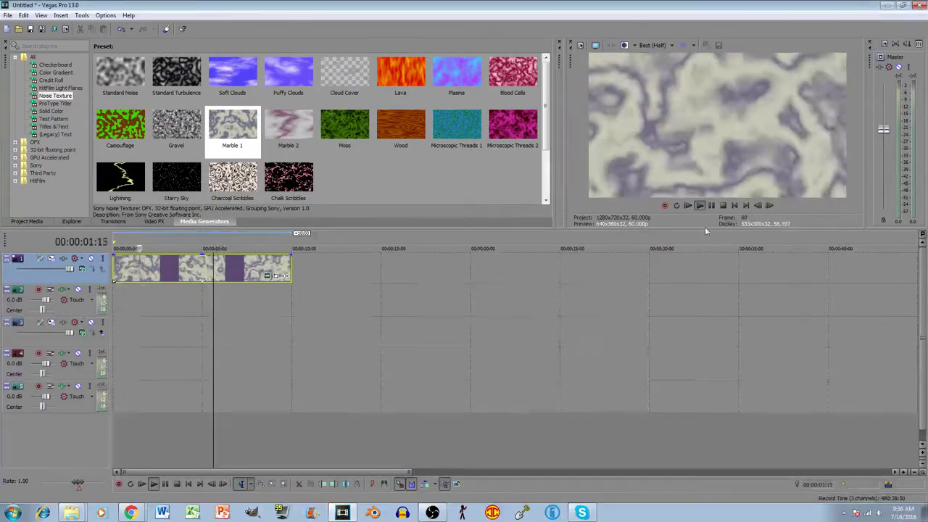
key(Return)
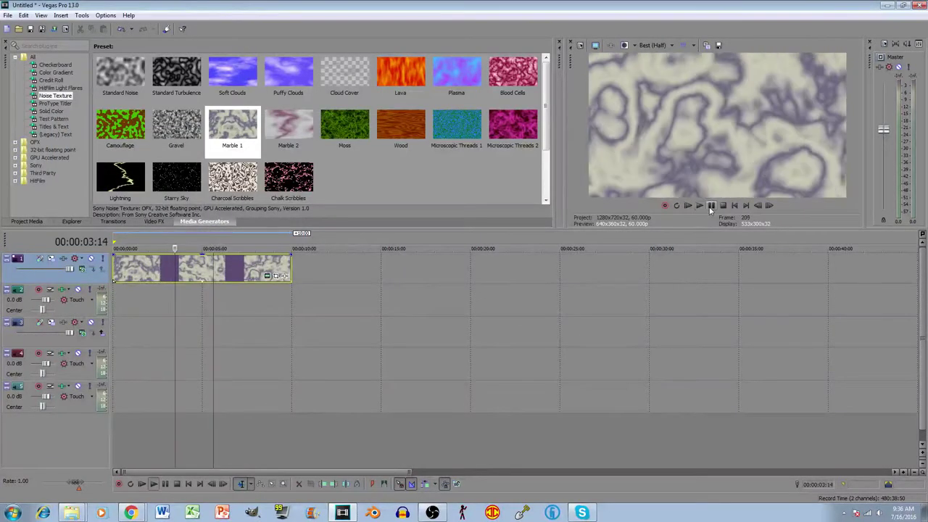
Step: Add two Sony Cookie Cutter effects, Sony Brightness and Contrast, and Sony Color Balance to the noise texture event
click(283, 277)
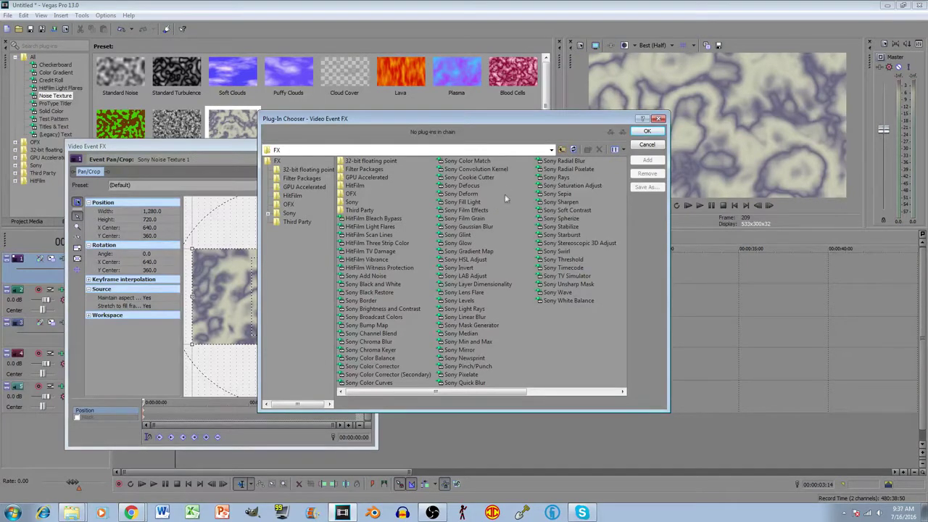
click(470, 177)
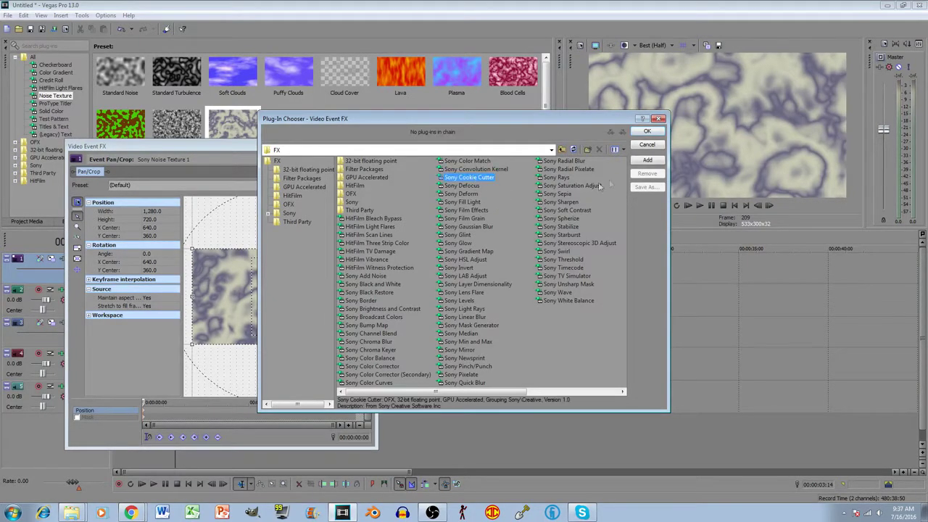
click(645, 160)
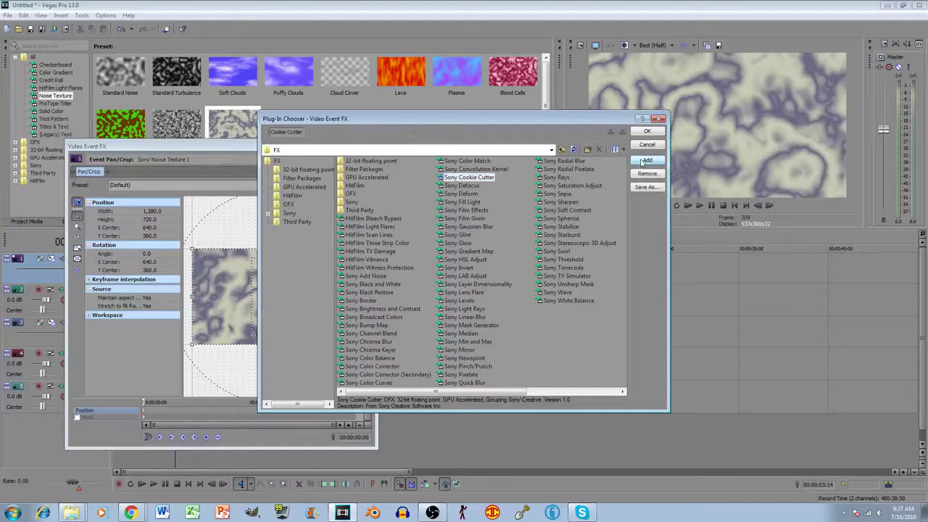
click(645, 161)
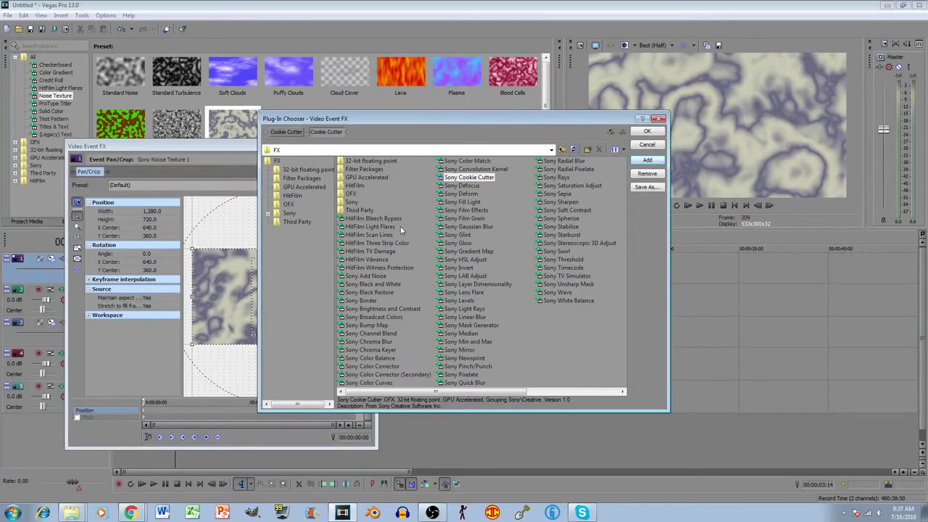
click(413, 309)
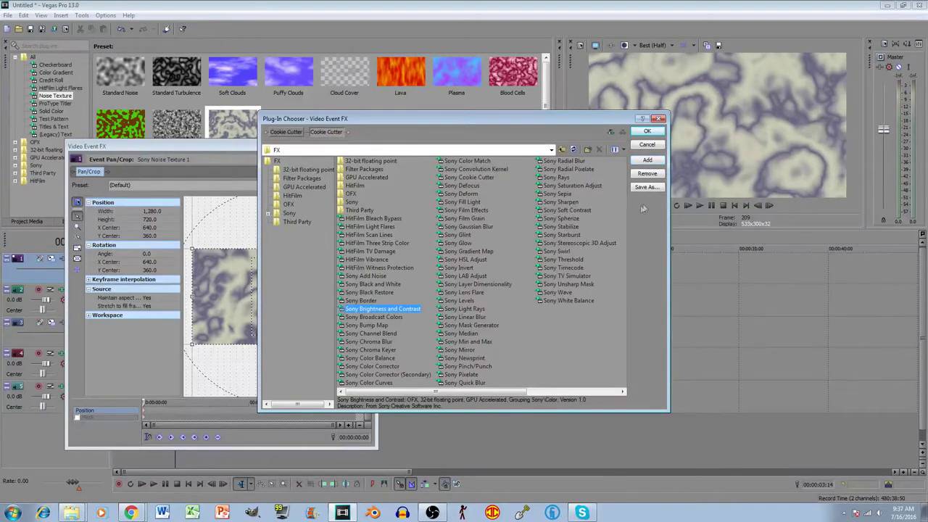
click(642, 161)
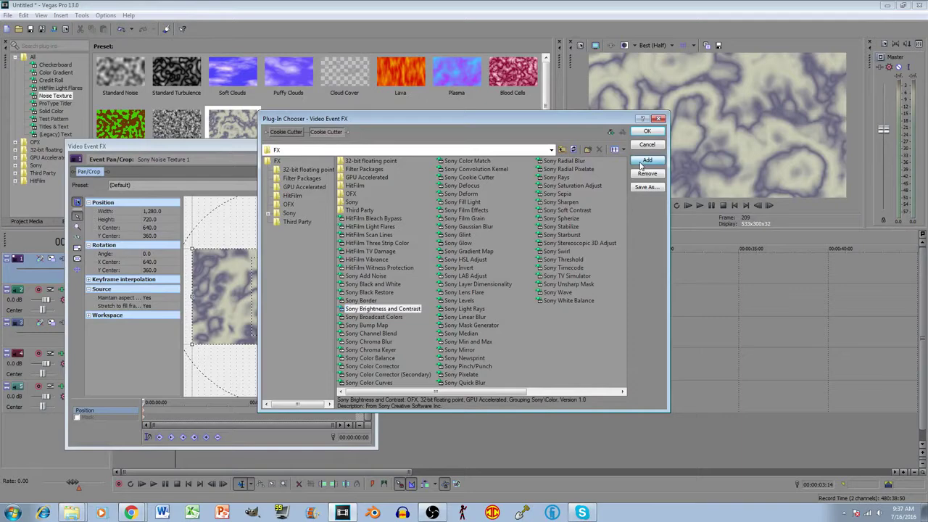
click(388, 360)
click(645, 160)
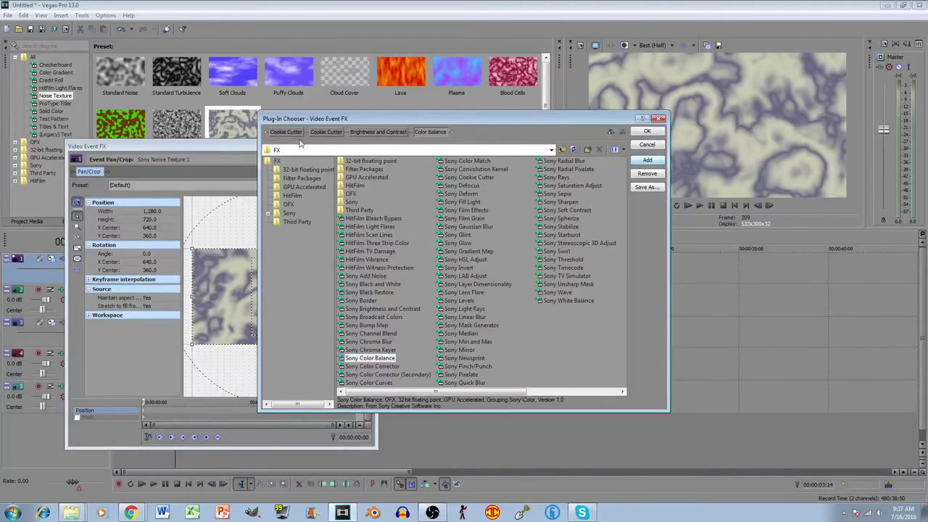
click(645, 133)
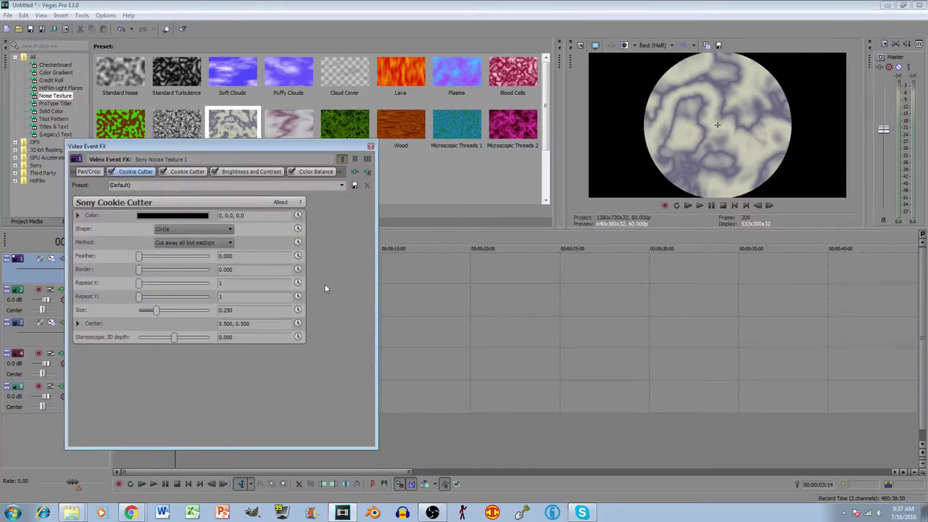
Step: Set the second Cookie Cutter's method to Cut away section and its size to about 0.204
drag(233, 148, 267, 130)
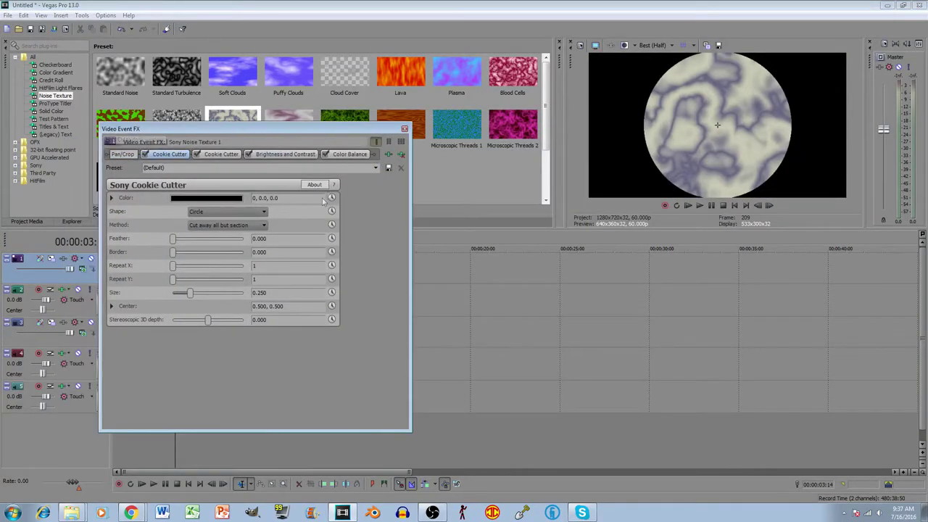
click(221, 154)
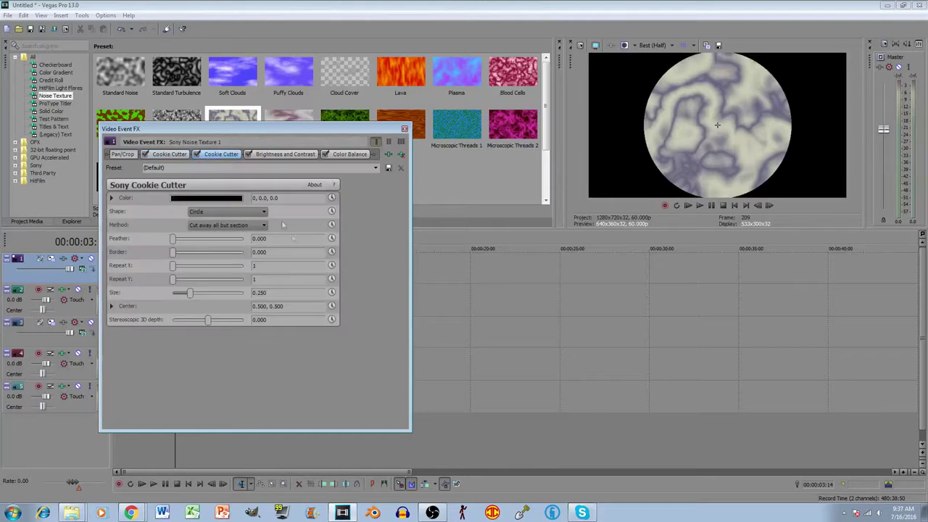
click(239, 226)
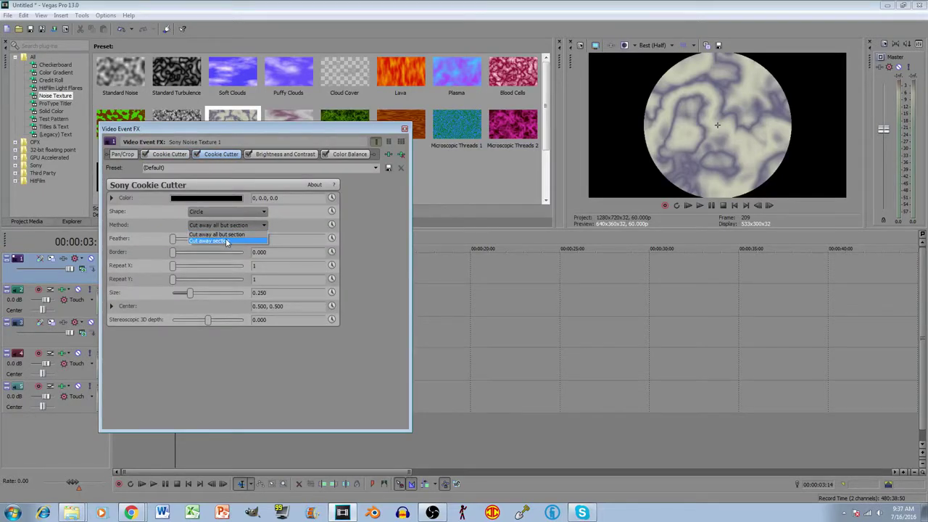
click(226, 241)
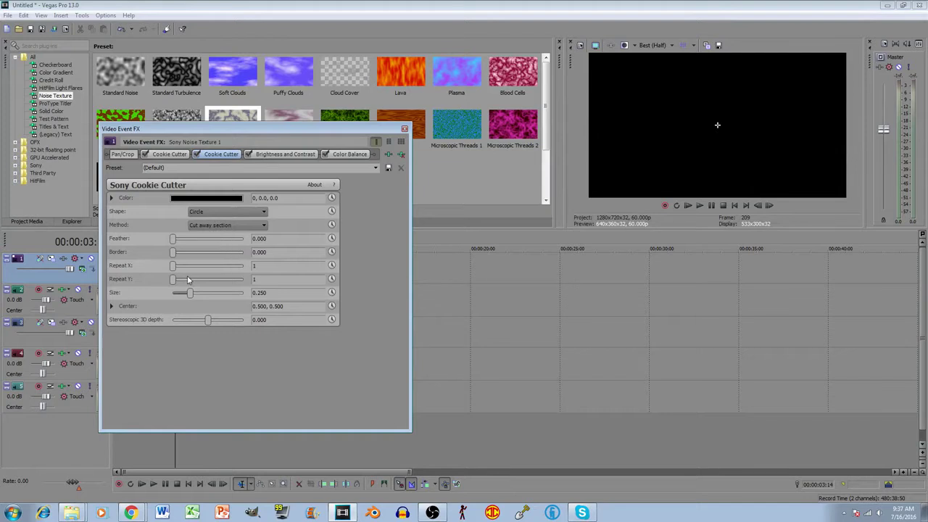
mouse_move(189, 296)
mouse_down()
mouse_move(201, 296)
mouse_move(178, 296)
mouse_move(186, 297)
mouse_up()
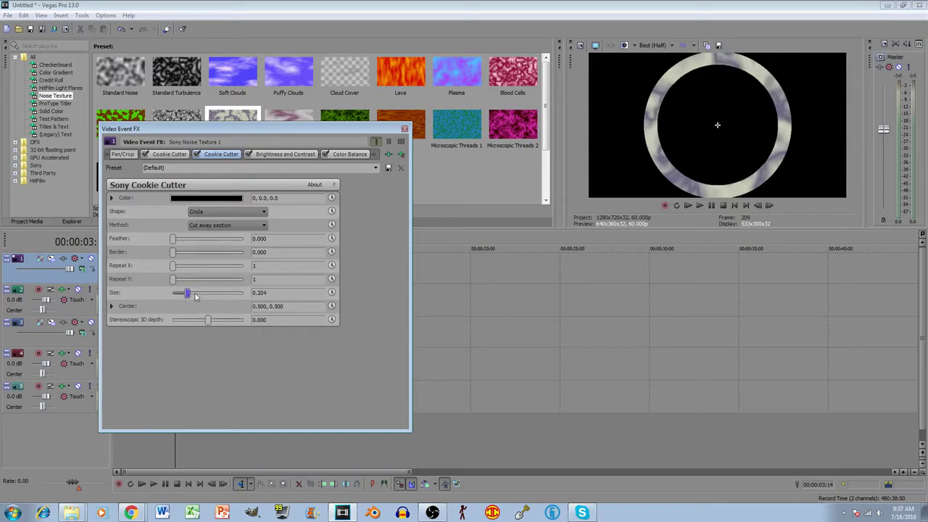
Step: Feather the first Cookie Cutter to about 0.041 and the second to about 0.639, with the second's size at about 0.259
click(178, 156)
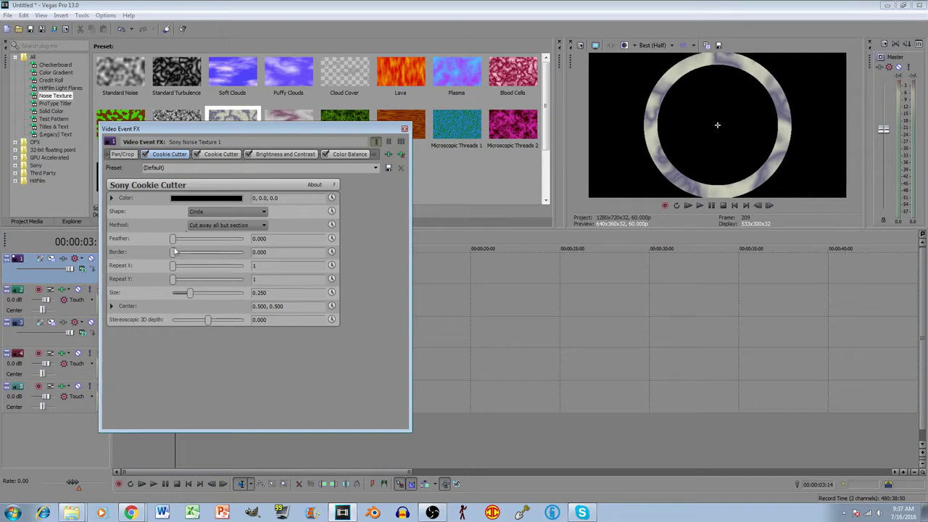
drag(175, 242, 176, 242)
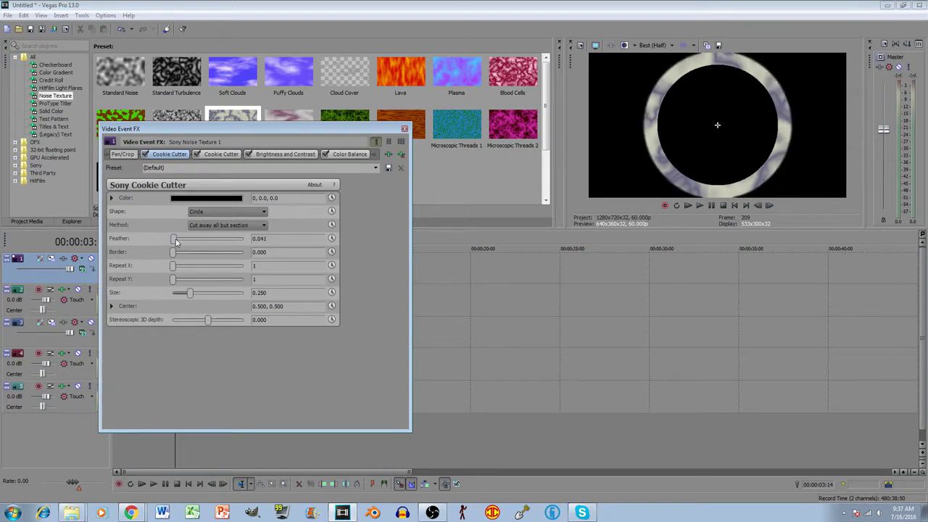
click(221, 154)
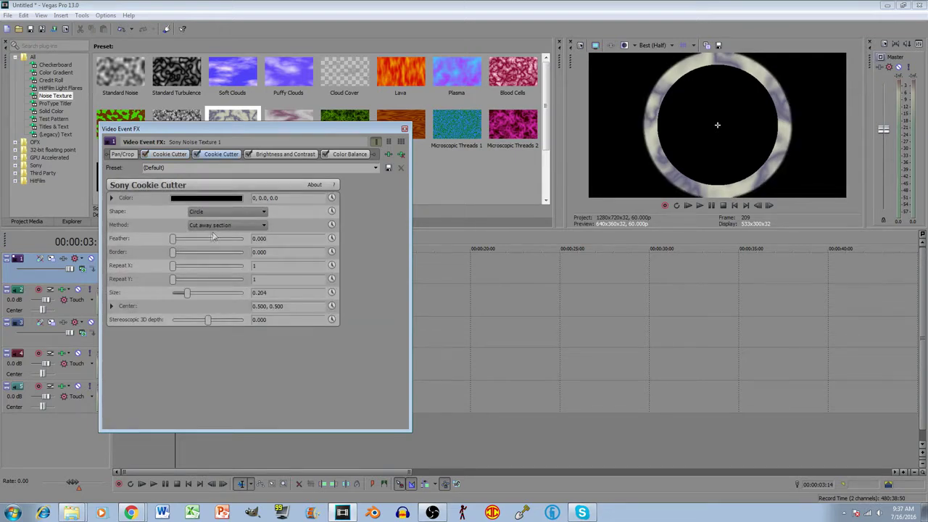
drag(174, 241, 194, 248)
drag(188, 293, 192, 297)
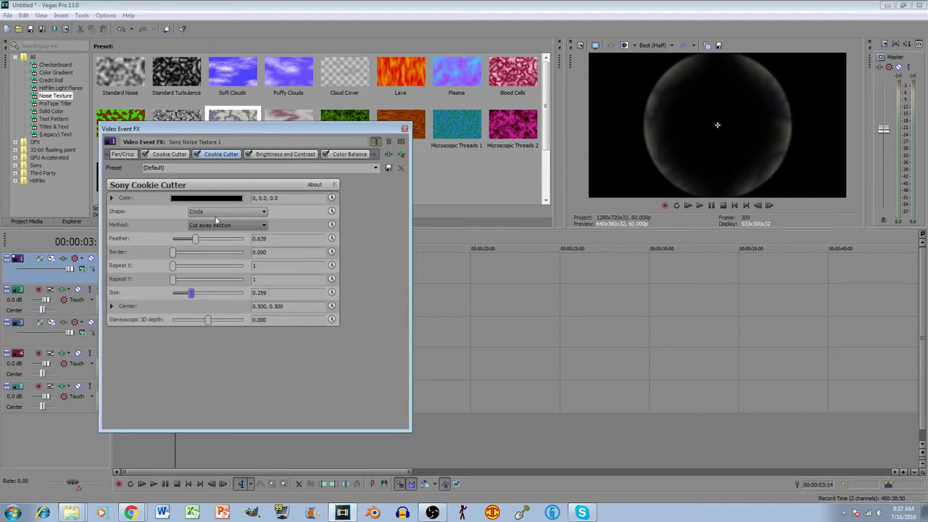
Step: In the Brightness and Contrast effect, set brightness to about 0.347, contrast to about 0.782 and contrast center to about 0.741
click(294, 155)
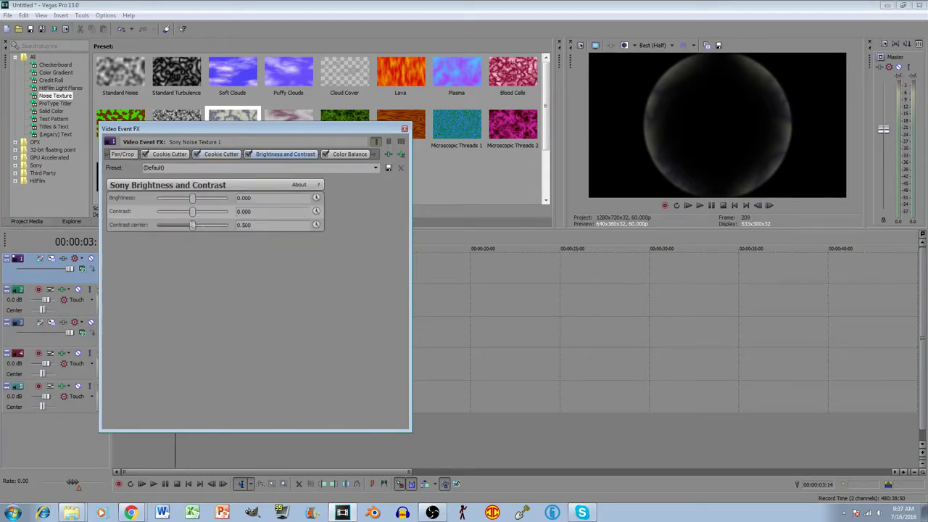
drag(194, 216, 217, 216)
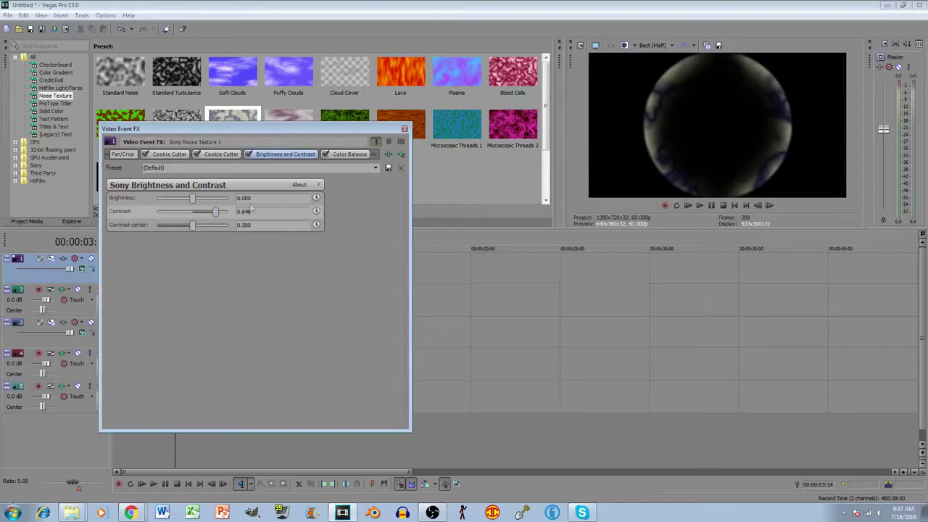
mouse_move(216, 212)
mouse_down()
mouse_move(229, 212)
mouse_move(221, 215)
mouse_up()
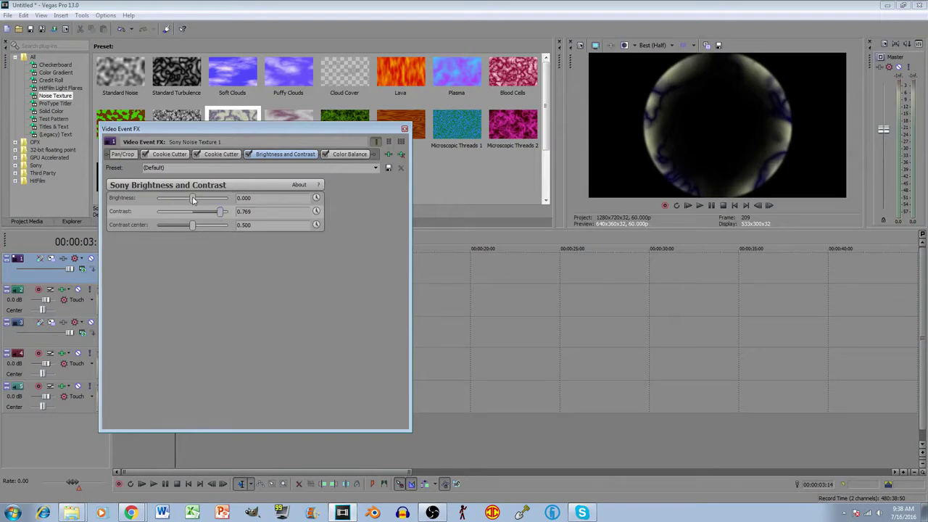
drag(193, 200, 210, 225)
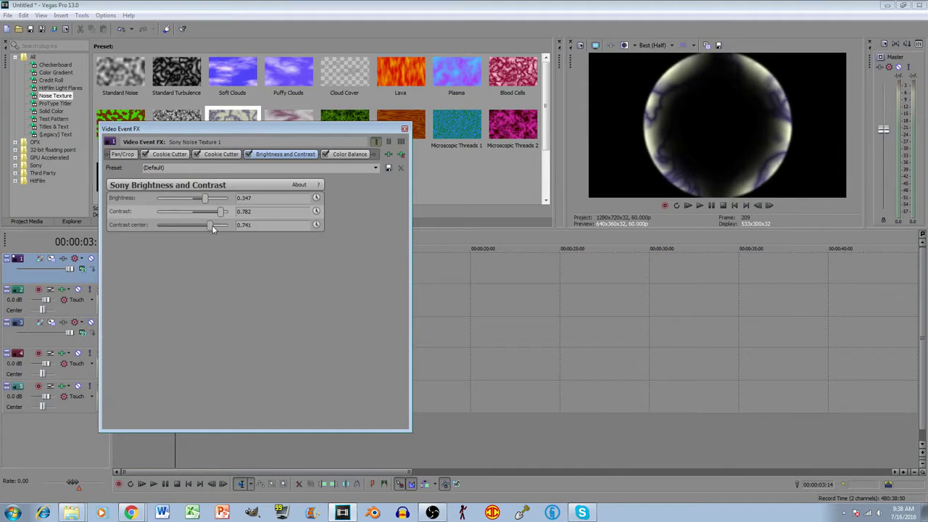
Step: Set the Color Balance effect's red to about 0.378 and play back the recolored force field
click(345, 155)
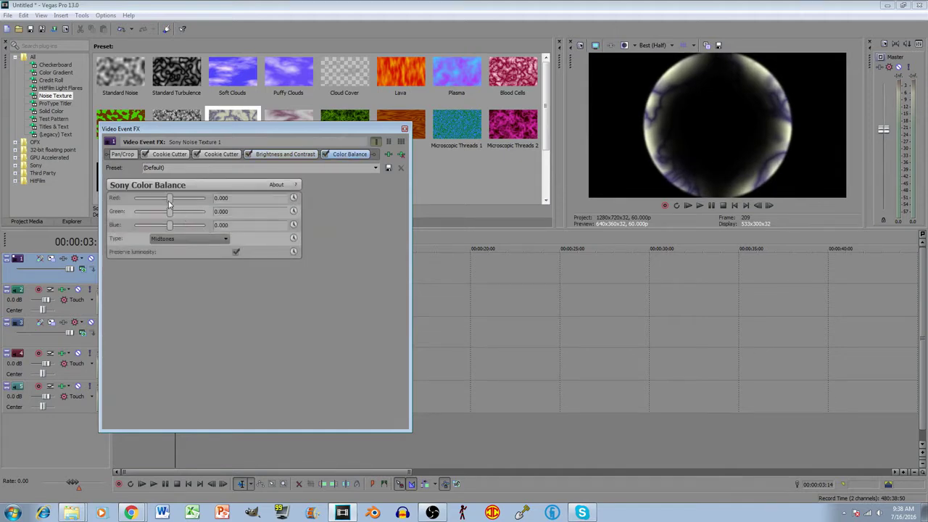
drag(170, 203, 197, 205)
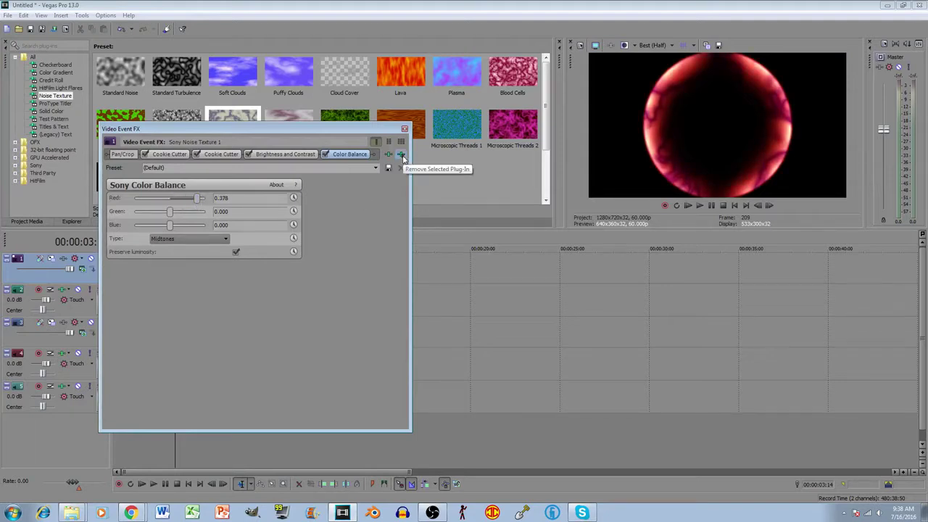
click(404, 129)
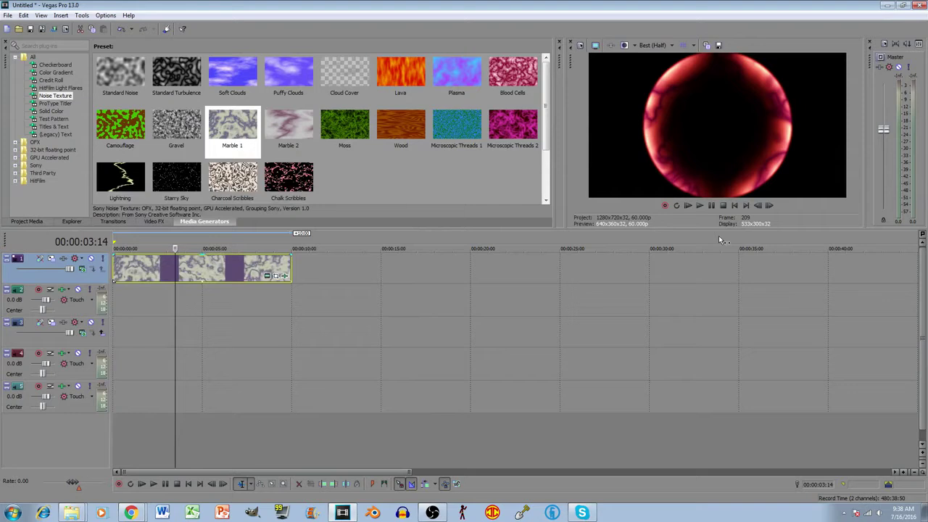
click(688, 207)
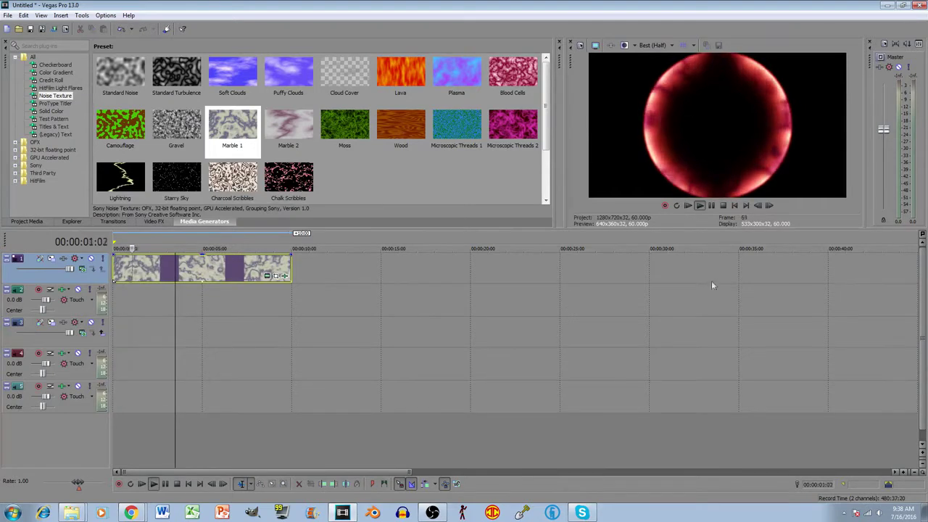
click(711, 206)
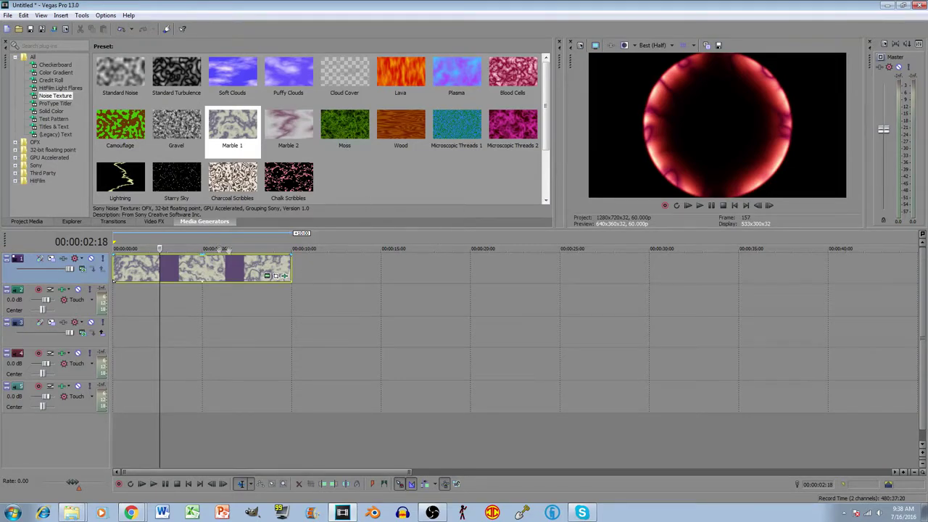
Step: Add the javaw gameplay clip at the start of the third track beneath the force field and check the overlay at several points
click(46, 222)
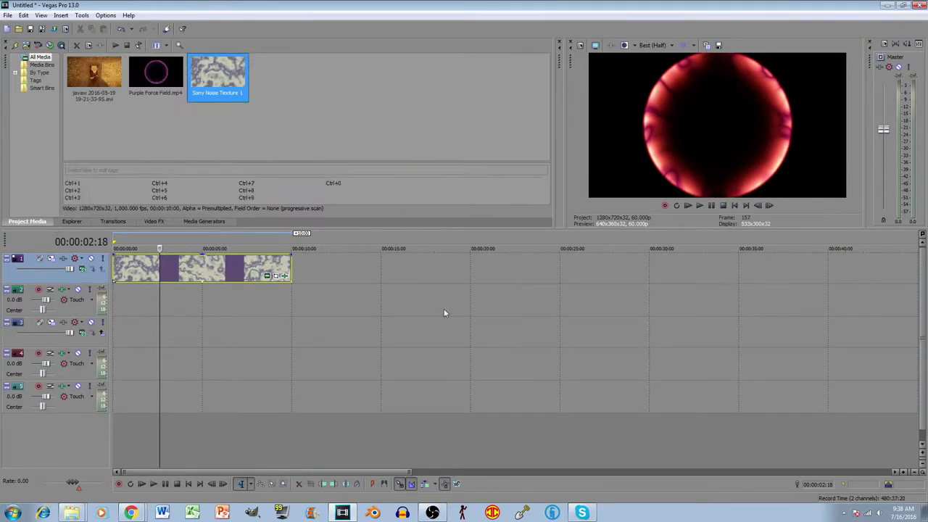
drag(94, 76, 143, 336)
click(168, 335)
click(192, 335)
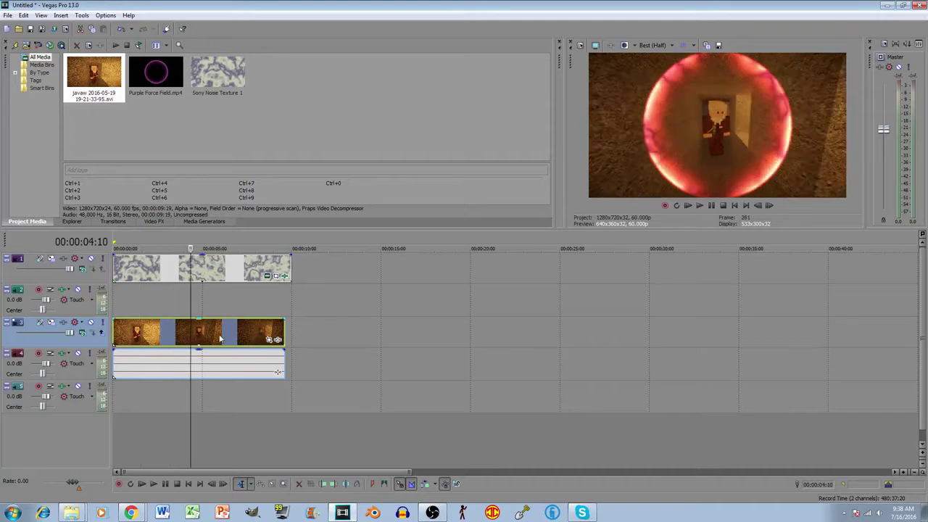
click(219, 336)
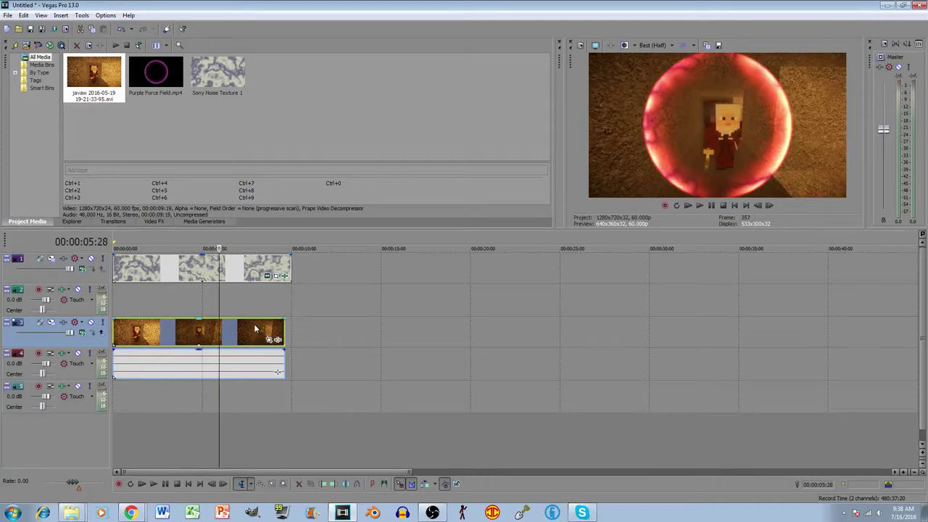
Step: Clear the gameplay clip from the start of the third track and view the Render As settings for the force field
key(Delete)
click(7, 15)
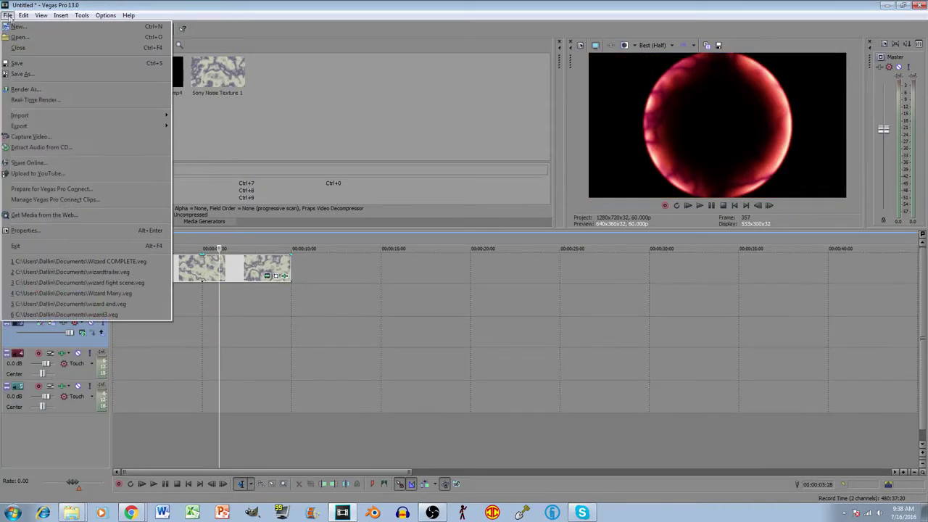
click(80, 96)
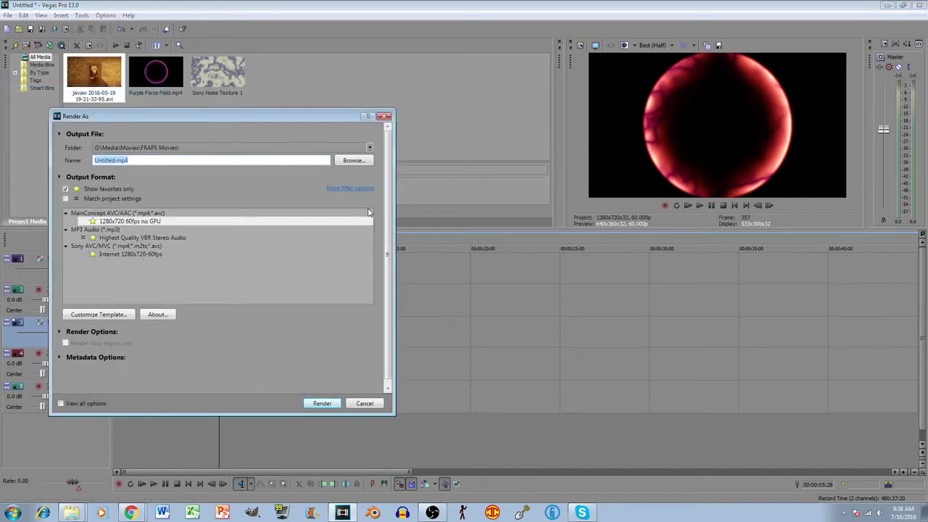
click(385, 116)
Step: Move the noise texture event to about 19 seconds and place Purple Force Field.mp4 near the start of the first track
drag(190, 266, 519, 269)
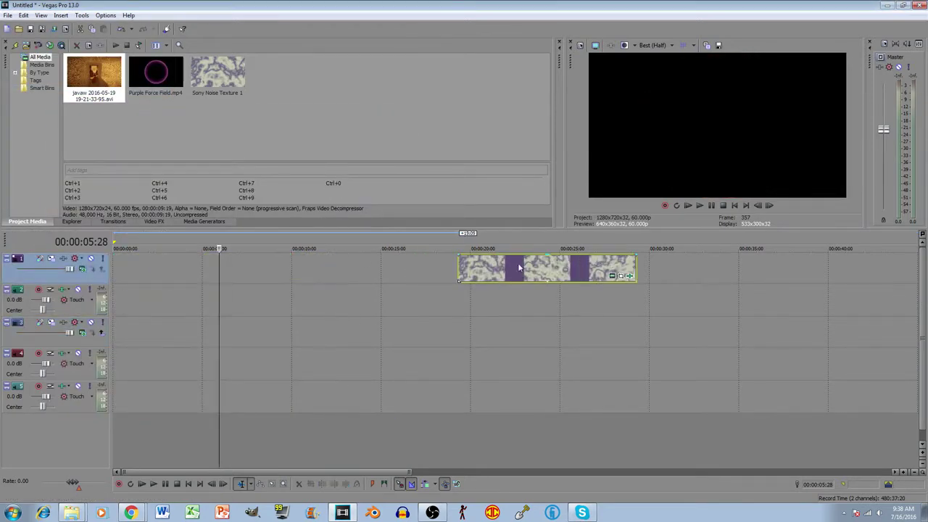
drag(160, 87, 117, 271)
click(144, 269)
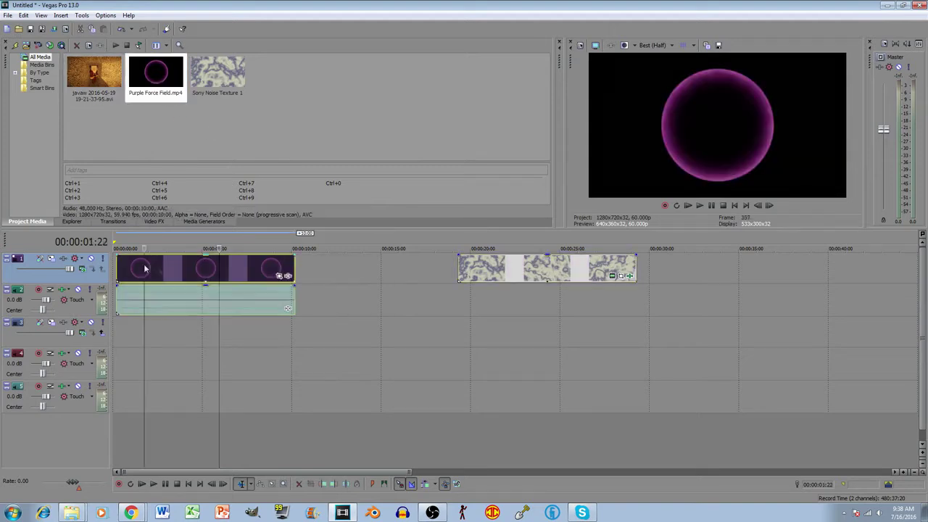
click(160, 272)
click(175, 274)
click(208, 276)
click(218, 277)
Step: Align the gameplay clip on the third track and the Purple Force Field event with the start of the timeline
scroll(284, 321, down, 3)
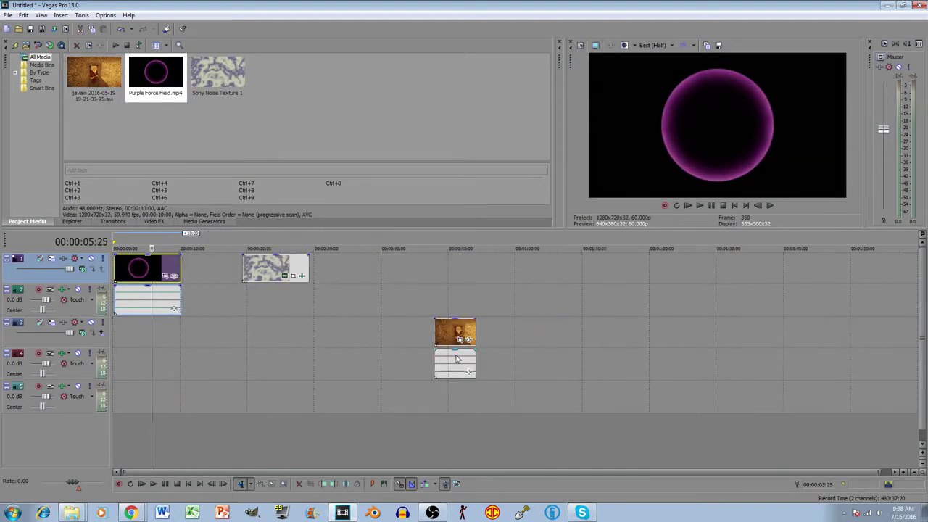
drag(456, 338, 127, 334)
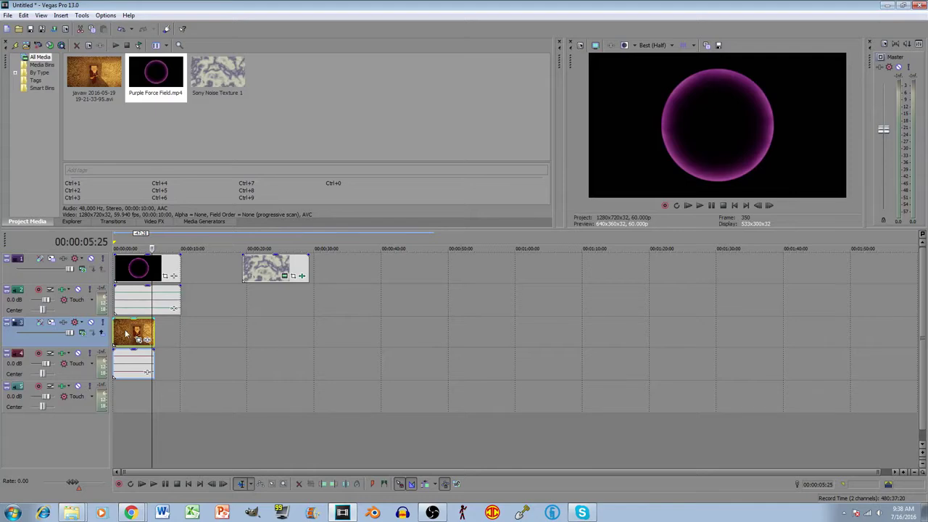
scroll(131, 333, up, 4)
click(170, 328)
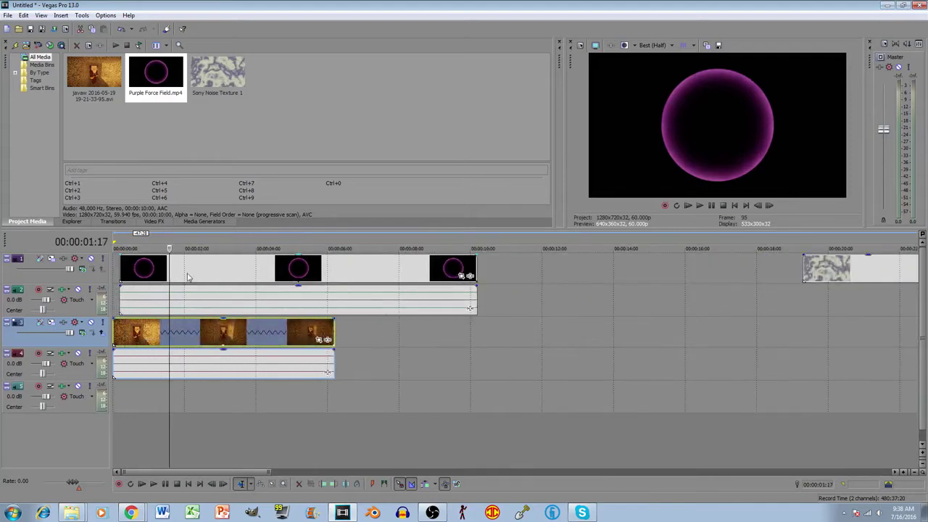
drag(188, 275, 176, 274)
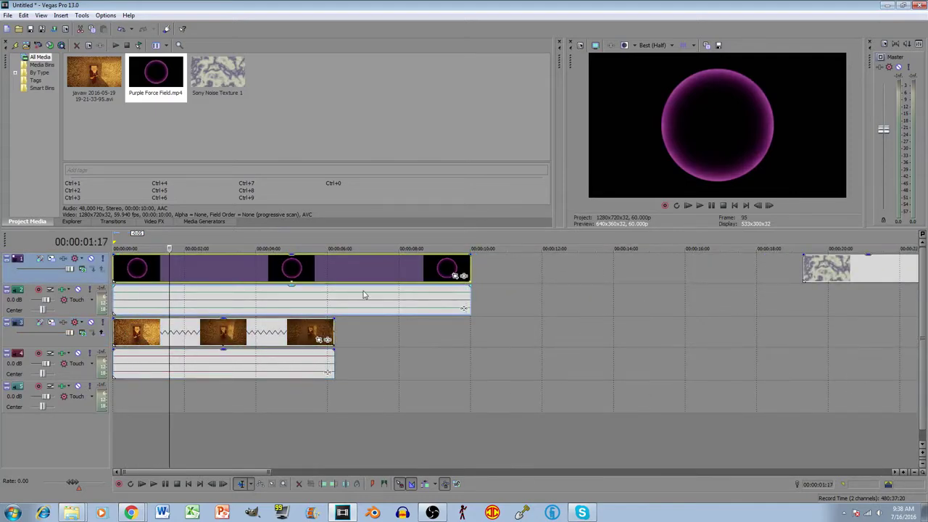
Step: Compare the Purple Force Field clip with the red noise texture force field at several points on the first track
click(413, 266)
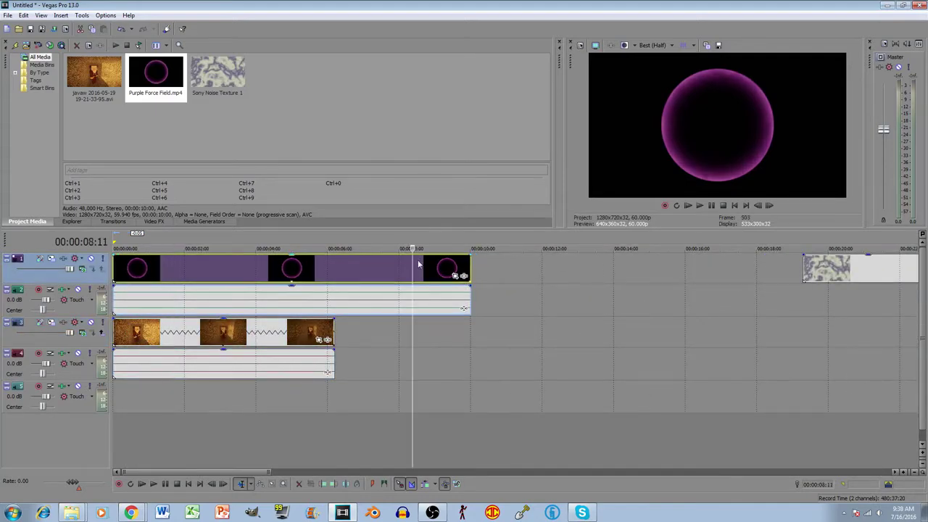
click(895, 271)
click(872, 269)
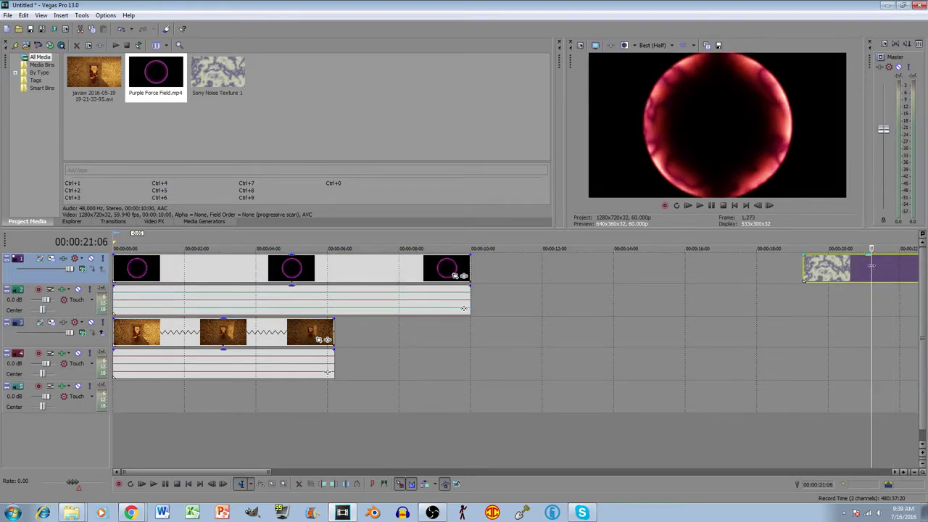
click(825, 272)
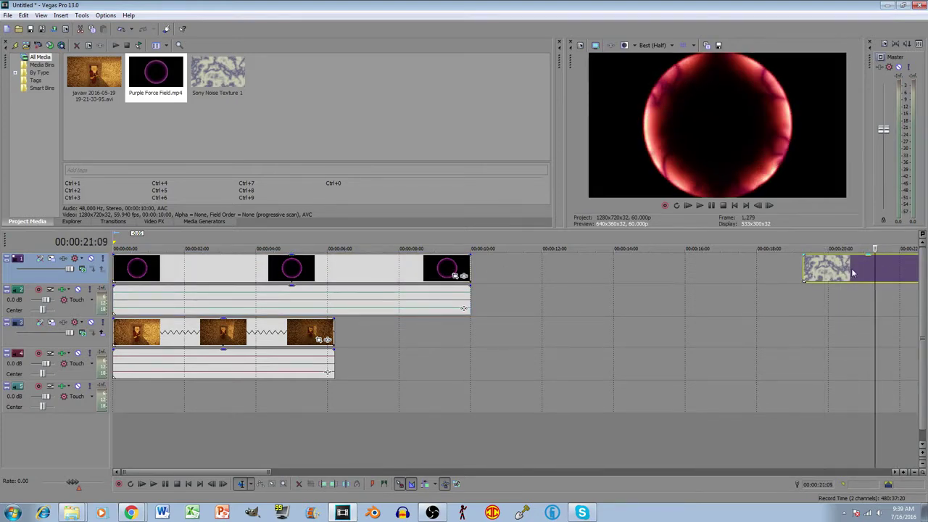
click(818, 271)
click(858, 271)
click(900, 271)
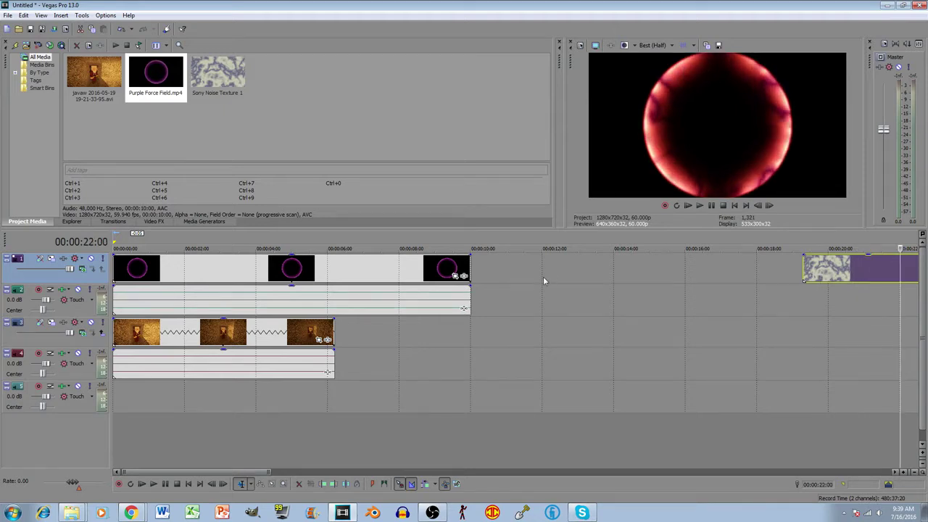
click(360, 266)
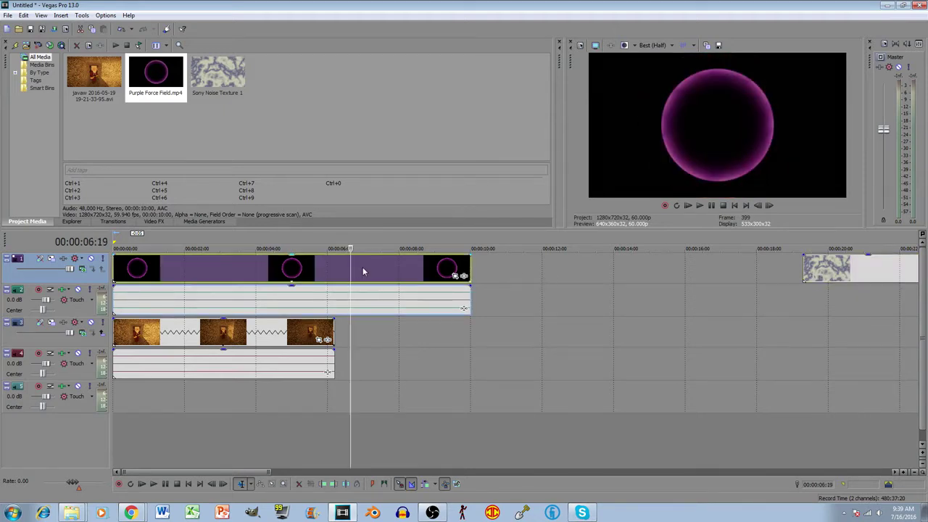
click(203, 270)
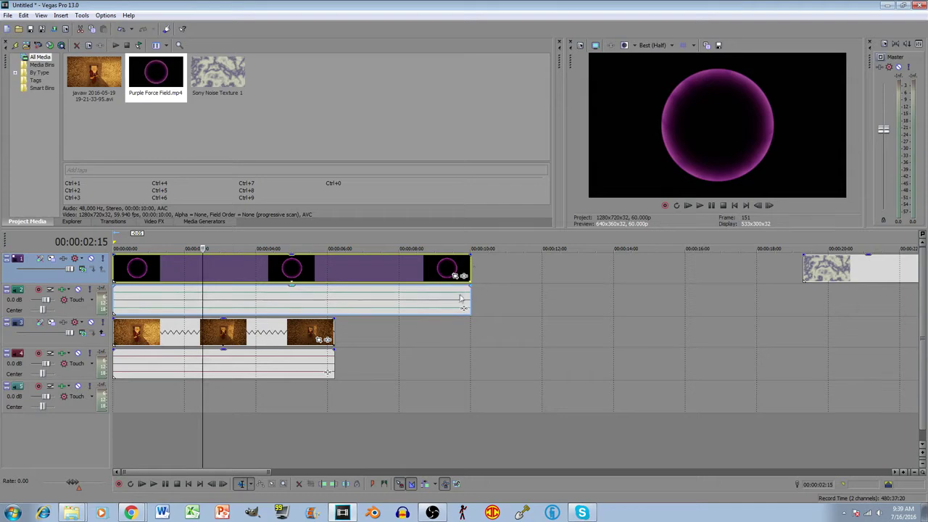
Step: Add the Sony Chroma Keyer effect to the Purple Force Field event and set its key color to black (0, 0.0, 0.0)
click(463, 276)
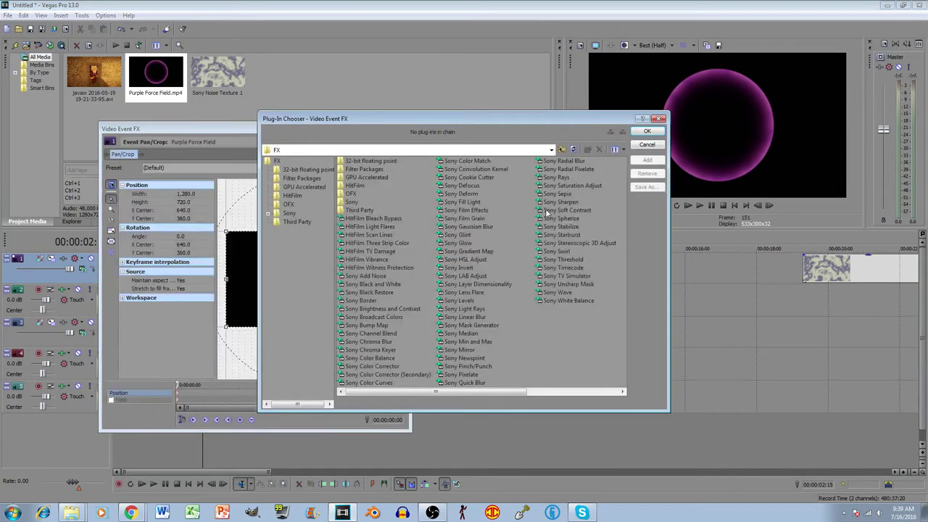
click(392, 352)
click(645, 161)
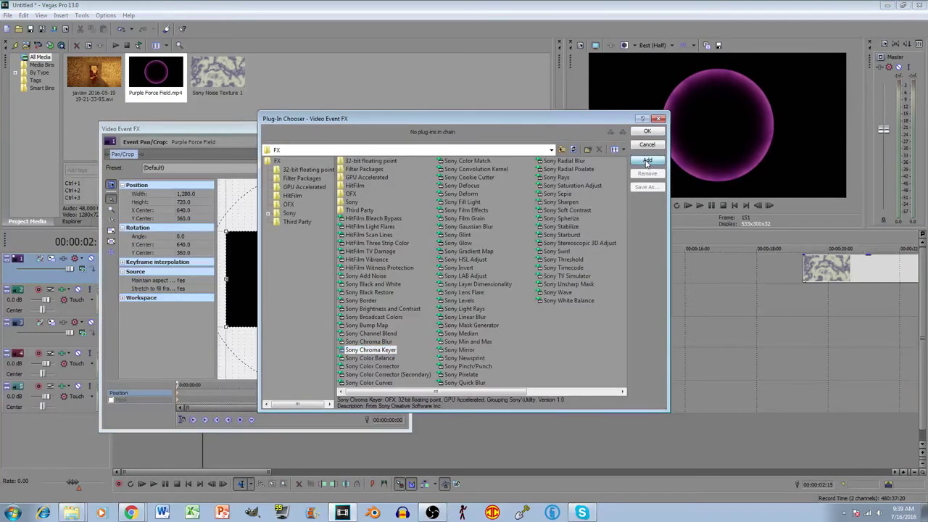
click(649, 134)
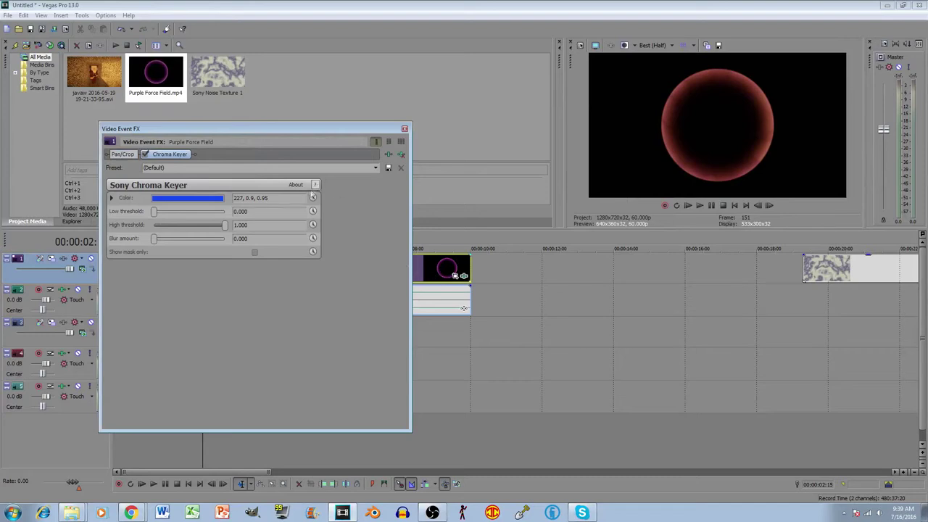
click(181, 200)
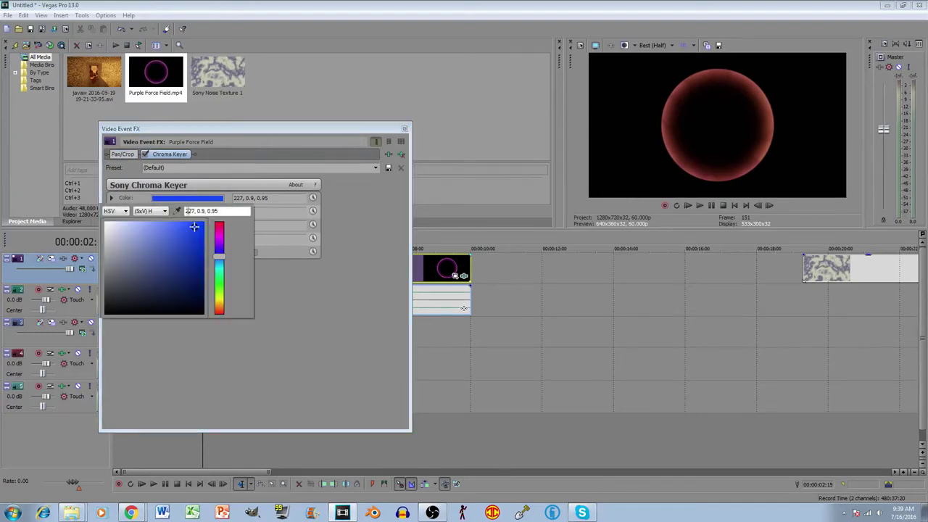
drag(194, 229, 102, 326)
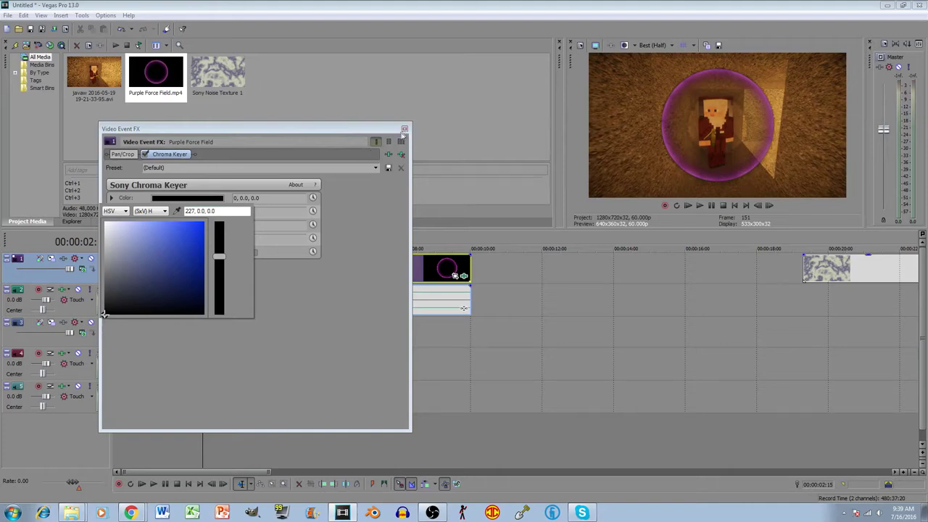
Step: Set the Chroma Keyer's low threshold to about 0.279, high threshold to about 0.626 and blur amount to about 0.048
drag(348, 130, 387, 125)
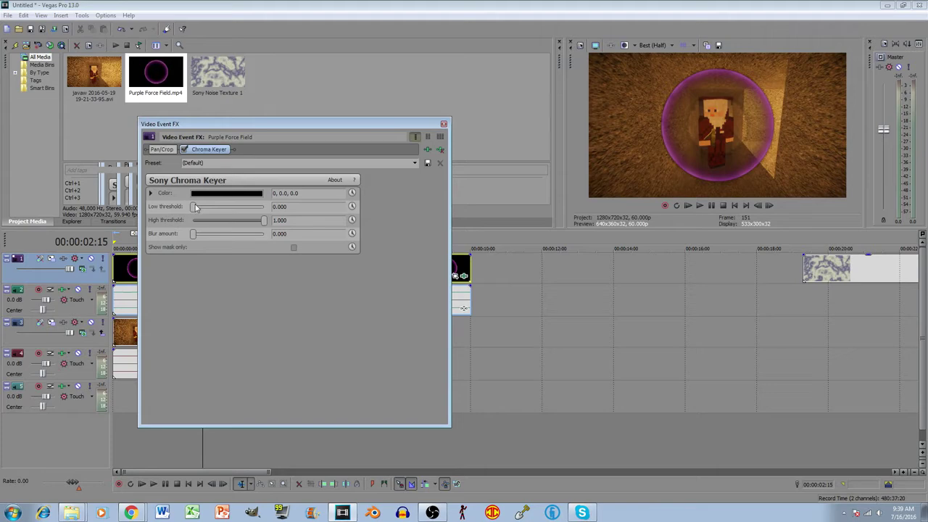
drag(195, 208, 202, 208)
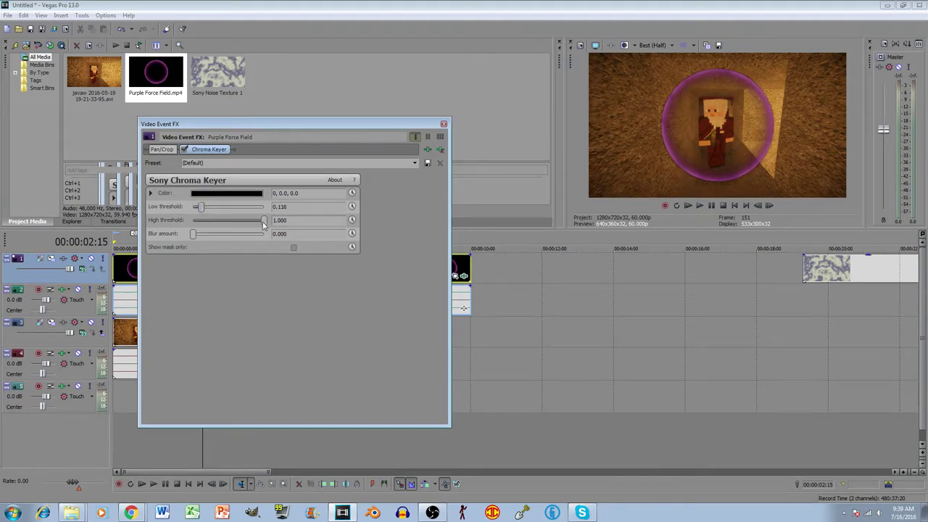
drag(264, 225, 197, 234)
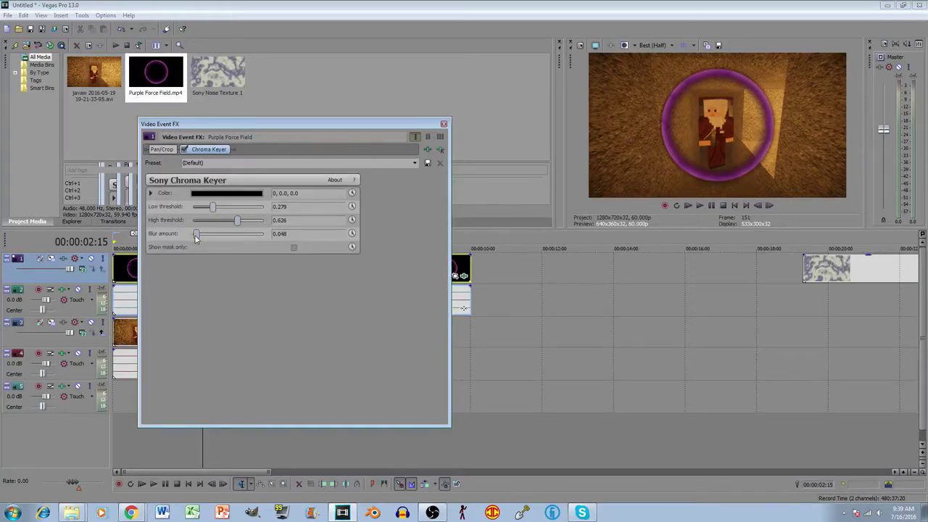
click(443, 124)
Step: Play back and scrub the keyed purple force field over the gameplay clip
click(694, 209)
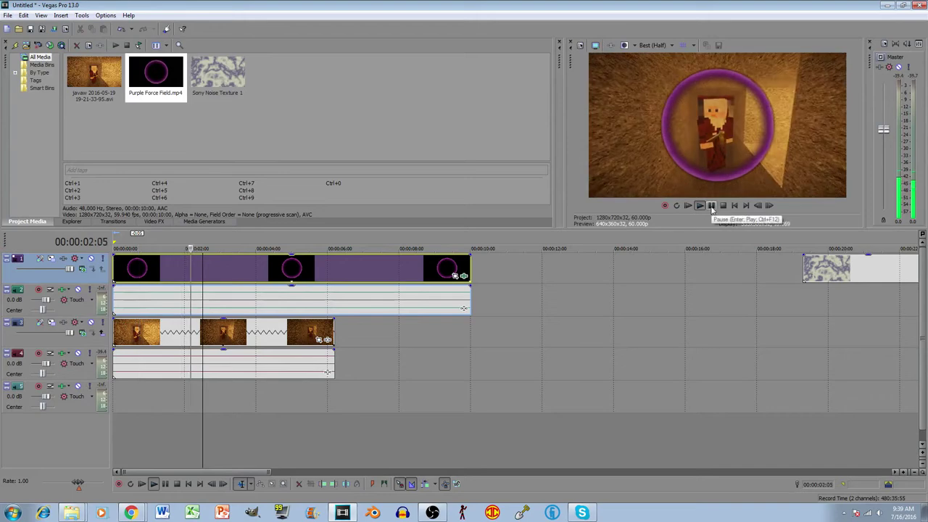
click(712, 205)
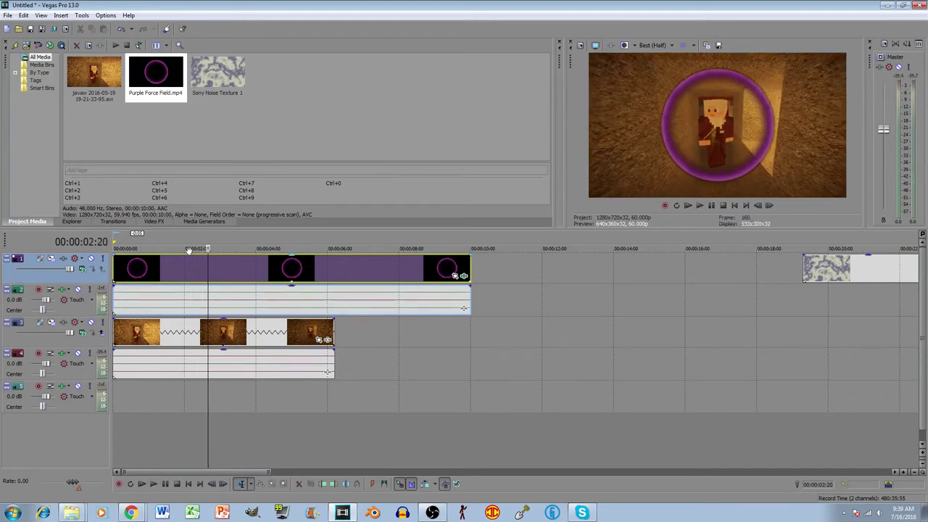
drag(207, 249, 184, 249)
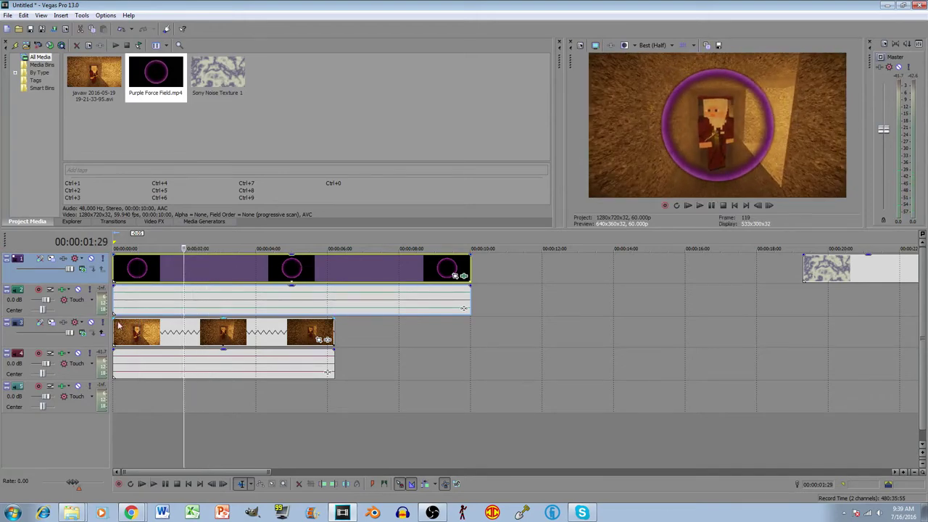
Step: Turn off Maintain aspect ratio in the Purple Force Field event's Pan/Crop and set its start frame to about 1,233 by 707, centered near (643, 313)
click(121, 336)
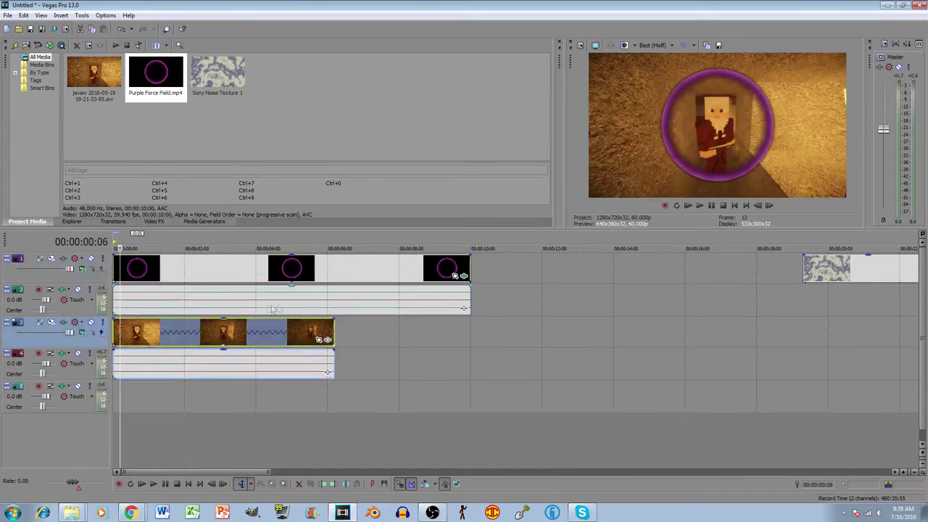
click(459, 276)
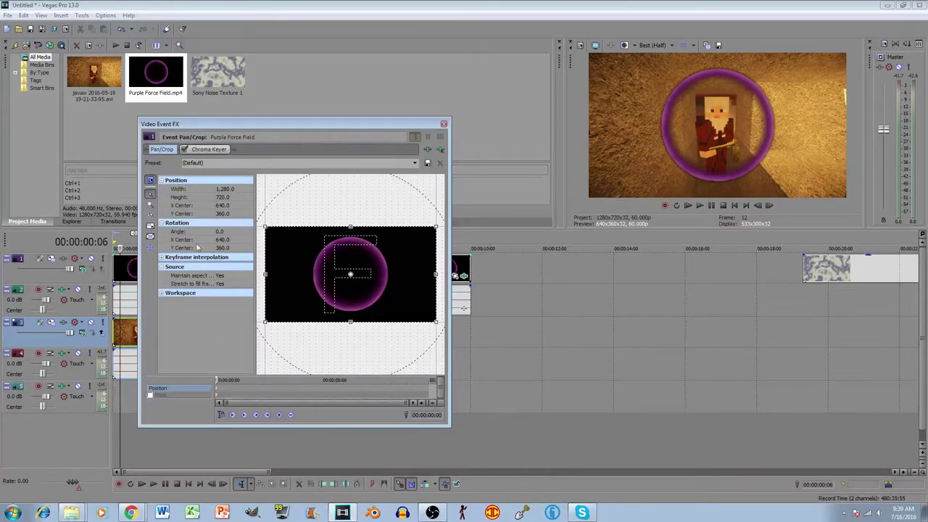
click(221, 276)
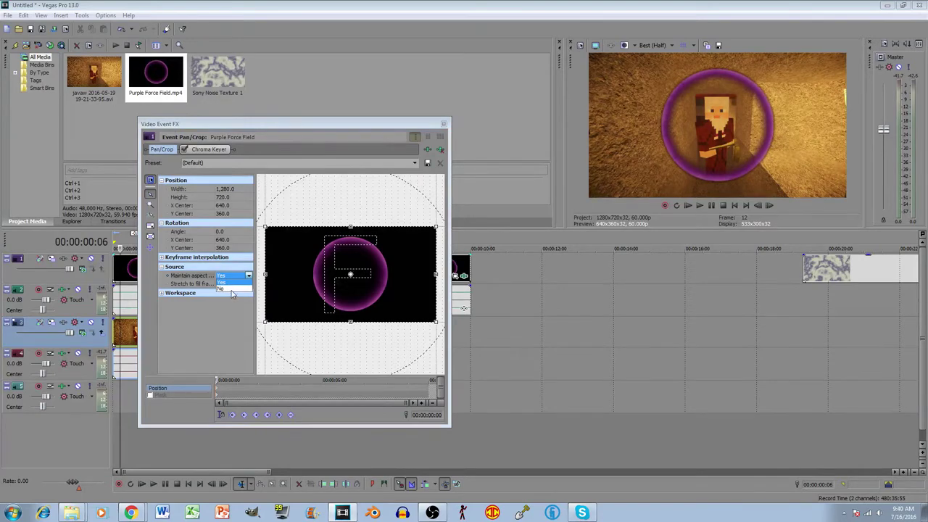
click(231, 289)
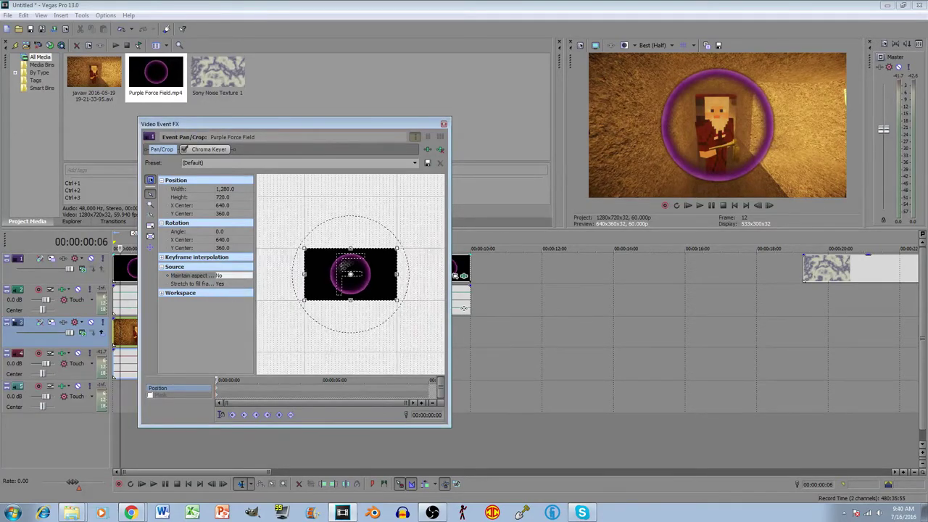
mouse_move(303, 250)
mouse_down()
mouse_move(297, 238)
mouse_move(317, 253)
mouse_up()
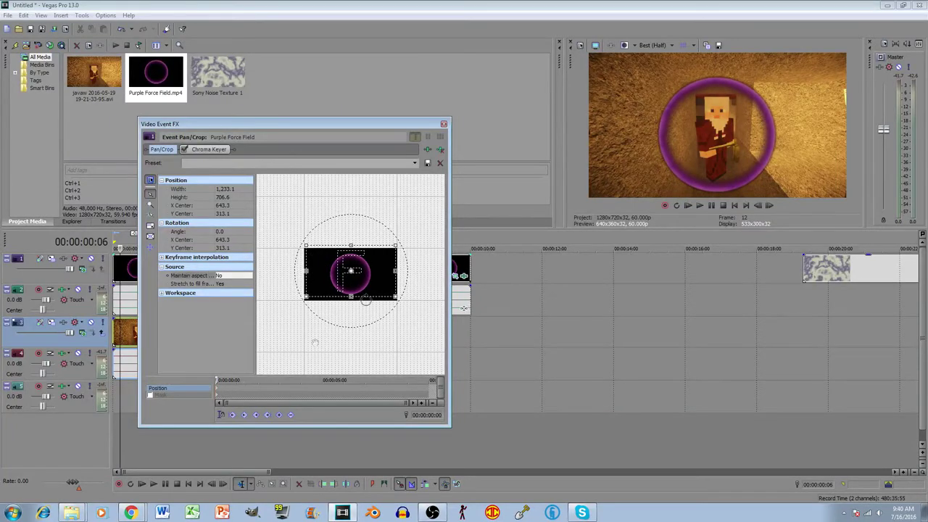
Step: Trim the Purple Force Field event on the first track to end with the gameplay clip at 00:00:06:06
drag(402, 128, 721, 145)
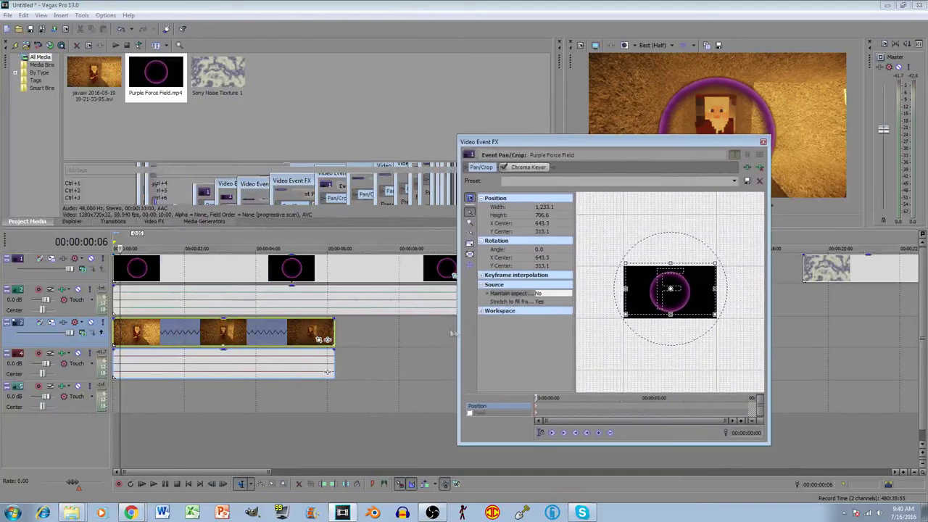
click(330, 330)
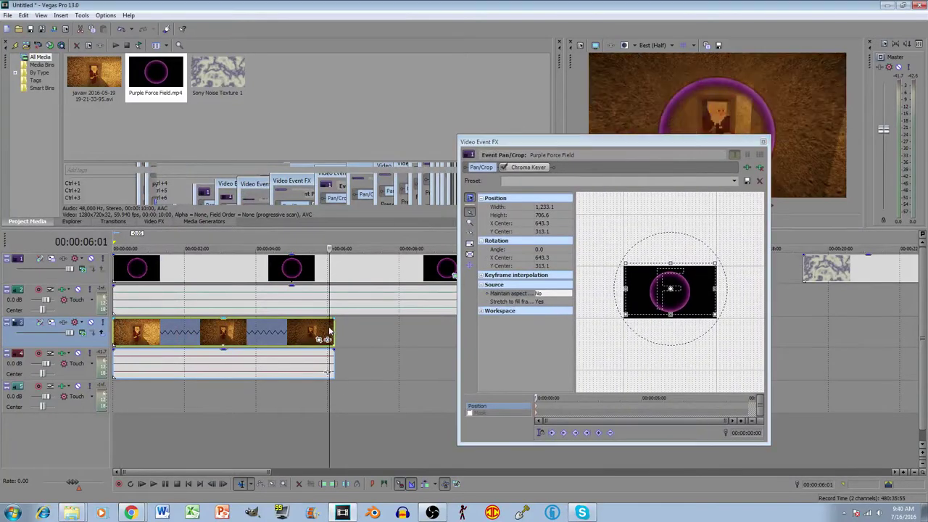
click(337, 274)
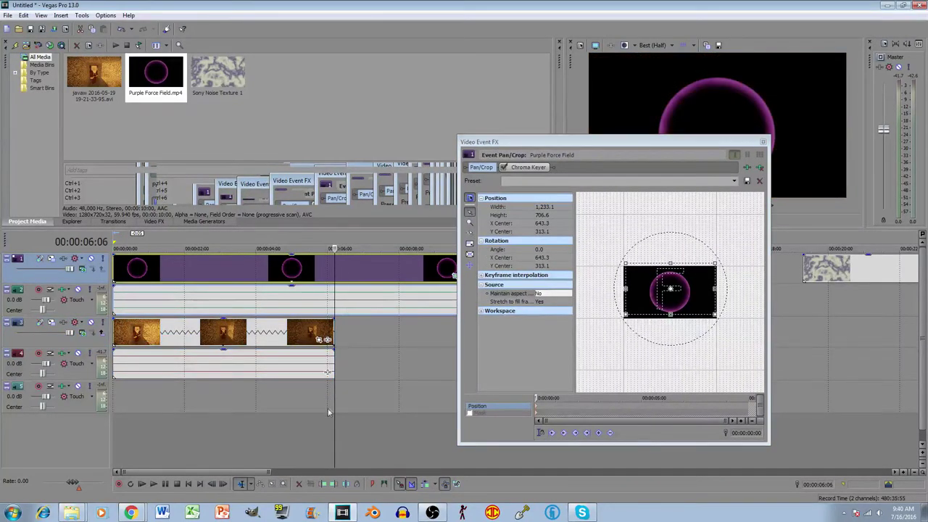
click(333, 483)
click(315, 273)
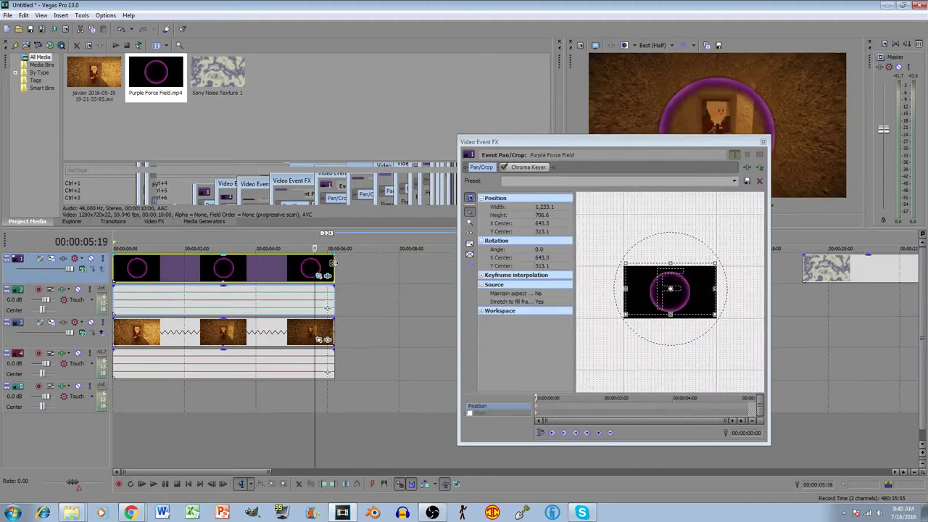
drag(332, 267, 336, 266)
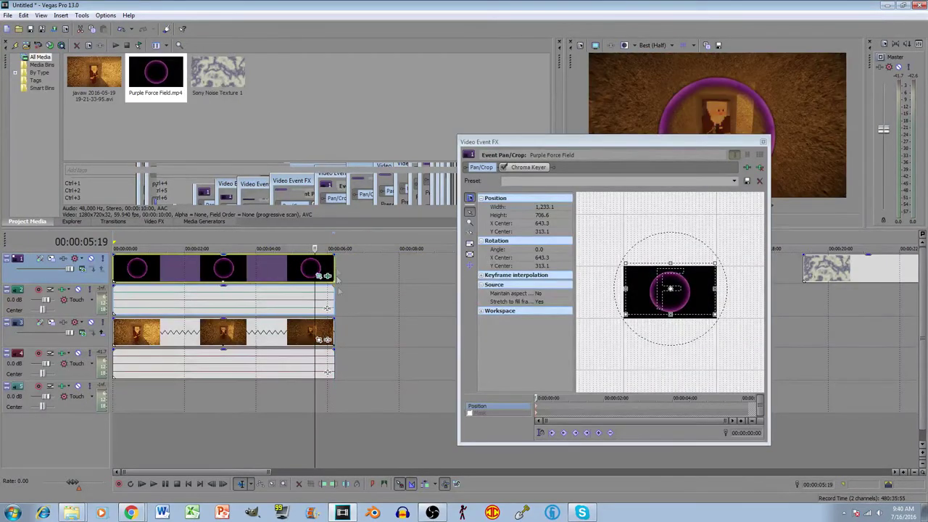
Step: Add a Pan/Crop keyframe at the Purple Force Field event's end with a frame of about 1,548 by 921, centered near (620, 347)
click(331, 329)
click(332, 329)
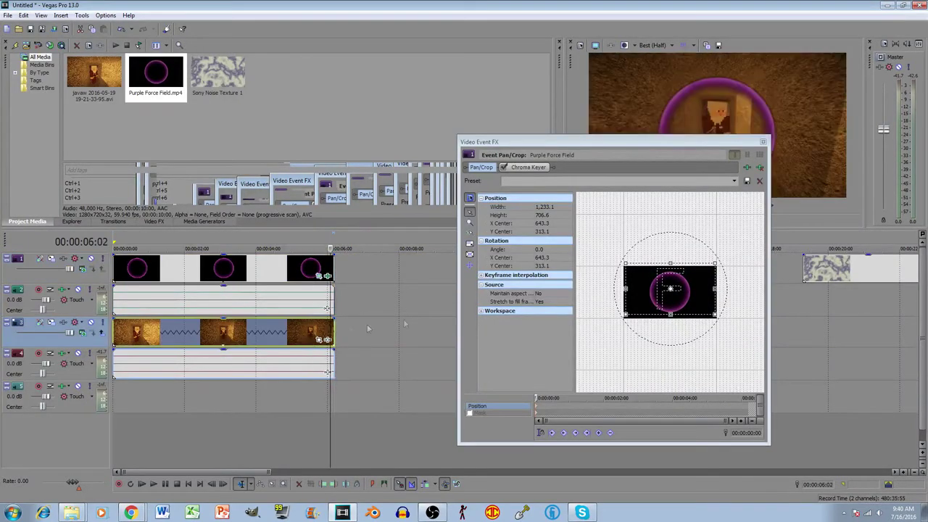
drag(574, 140, 406, 102)
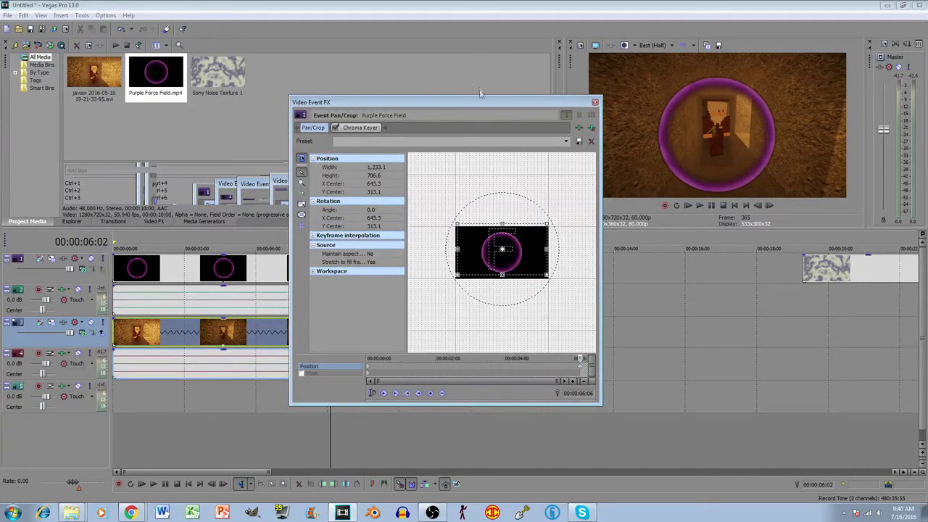
drag(480, 93, 502, 103)
drag(481, 242, 478, 243)
drag(437, 218, 415, 203)
drag(472, 235, 505, 237)
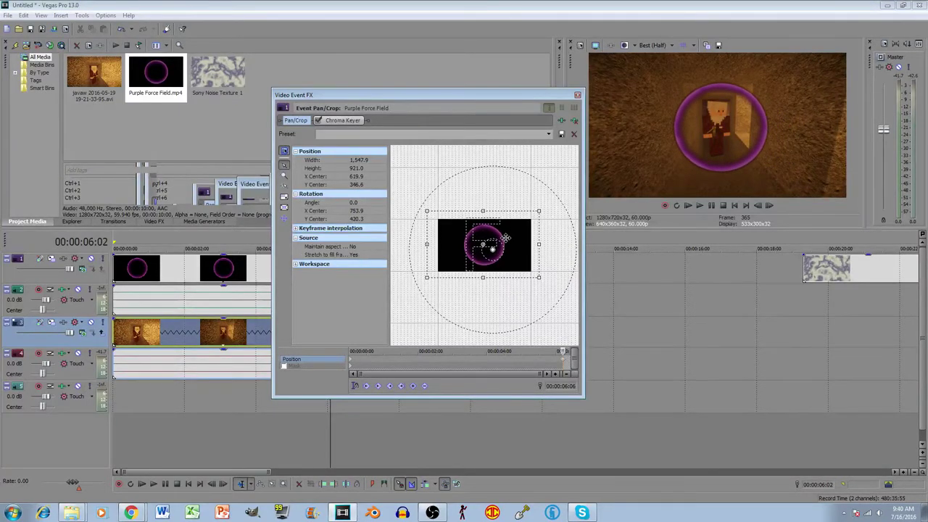
Step: Play back the force field's Pan/Crop animation from the start to the end of the gameplay clip
click(699, 208)
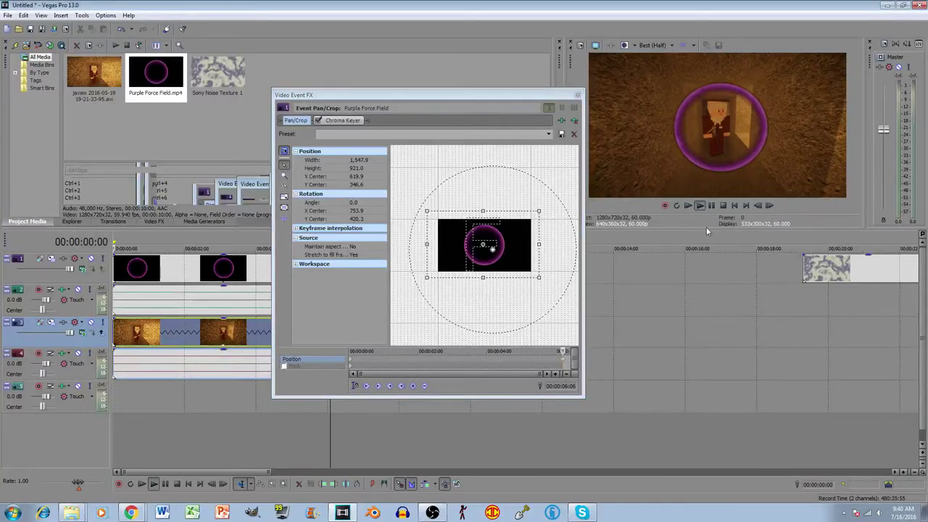
click(712, 206)
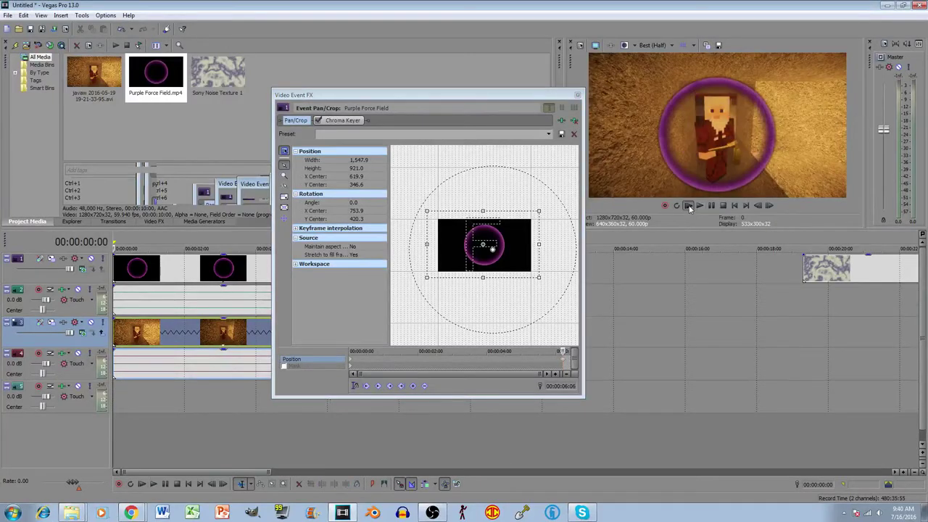
click(688, 207)
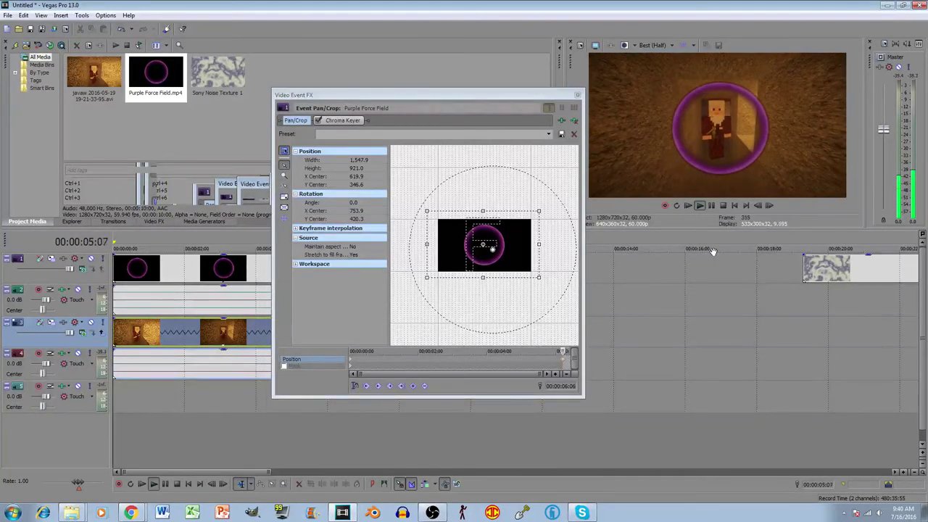
click(711, 205)
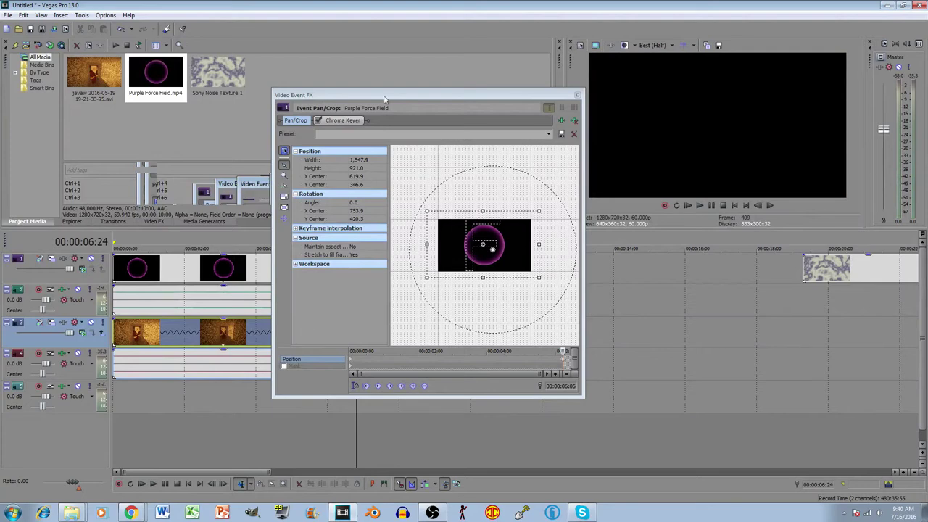
Step: Enlarge the end keyframe's Pan/Crop frame to about 1,883 by 1,082 and center it near (640, 333)
drag(385, 98, 446, 100)
click(518, 249)
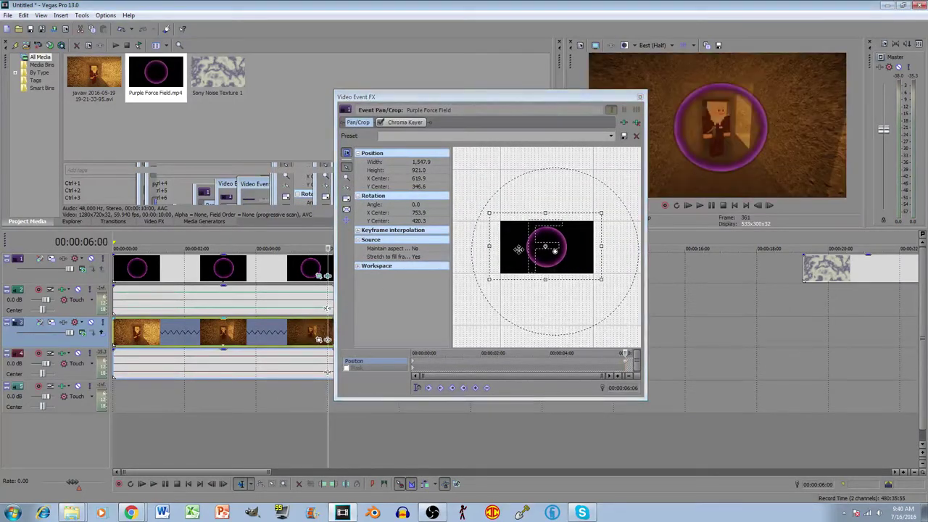
drag(489, 213, 461, 199)
drag(532, 238, 544, 242)
Step: Review the shrinking force field over the gameplay clip by playing it back and checking several points
click(688, 206)
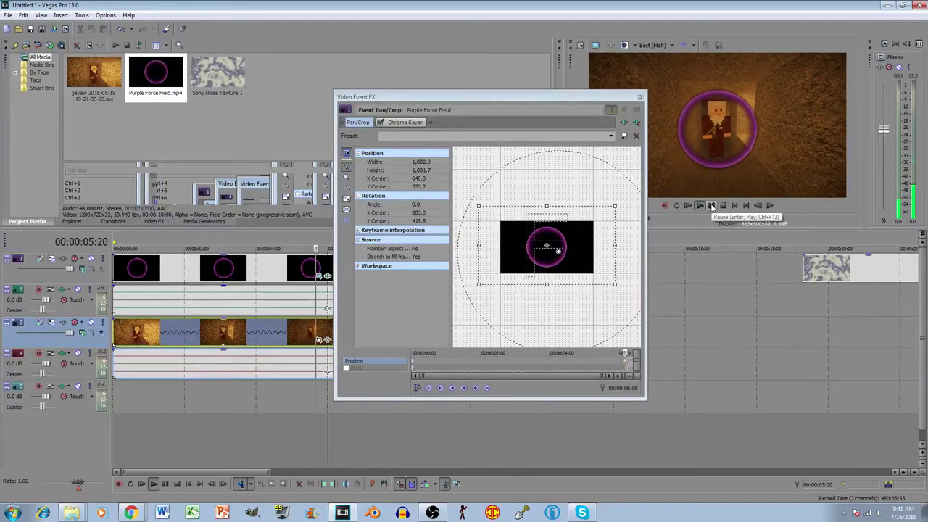
click(711, 206)
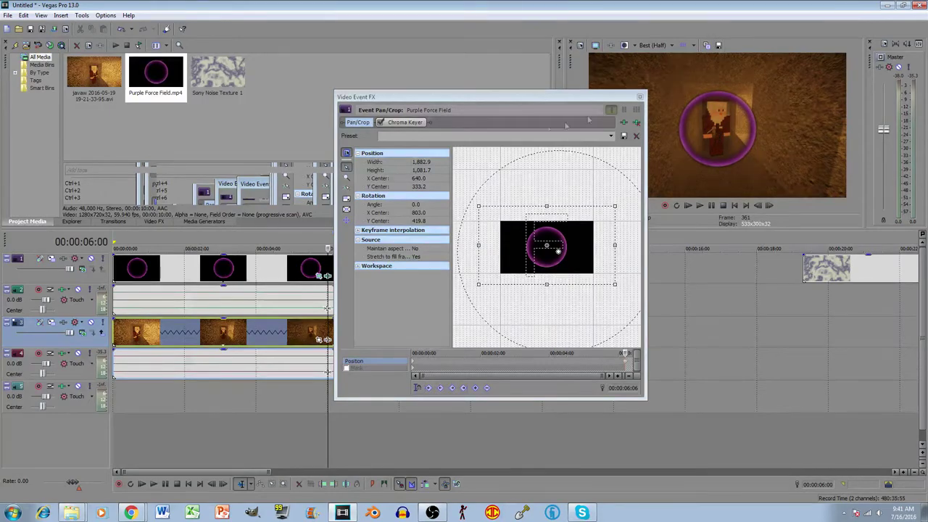
drag(561, 99, 641, 75)
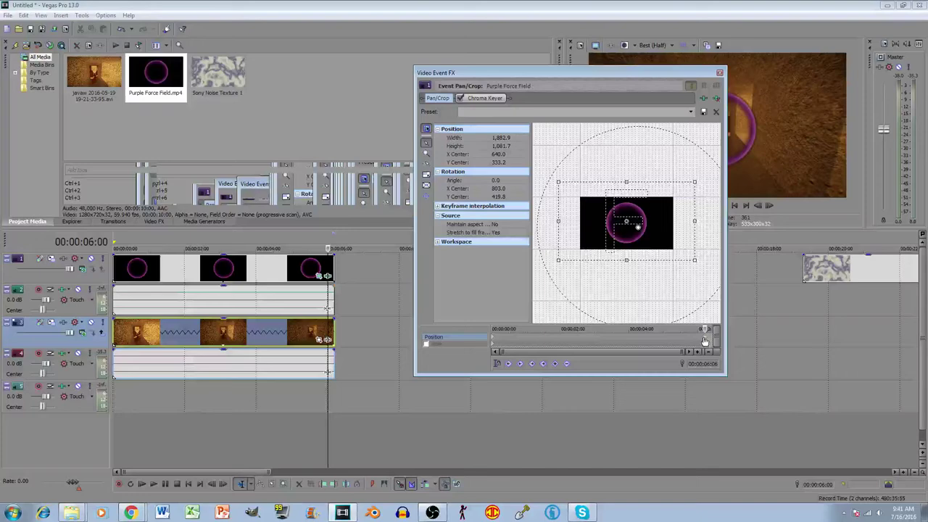
drag(551, 73, 489, 61)
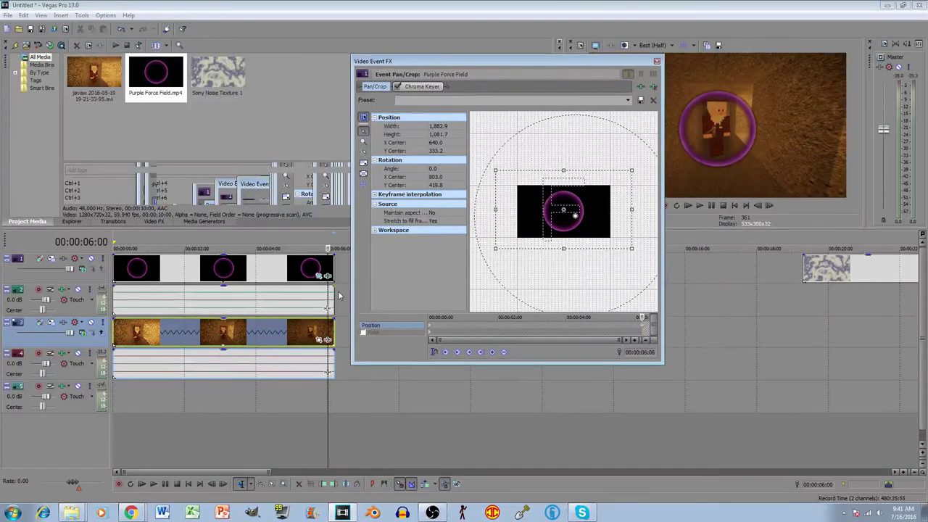
click(203, 274)
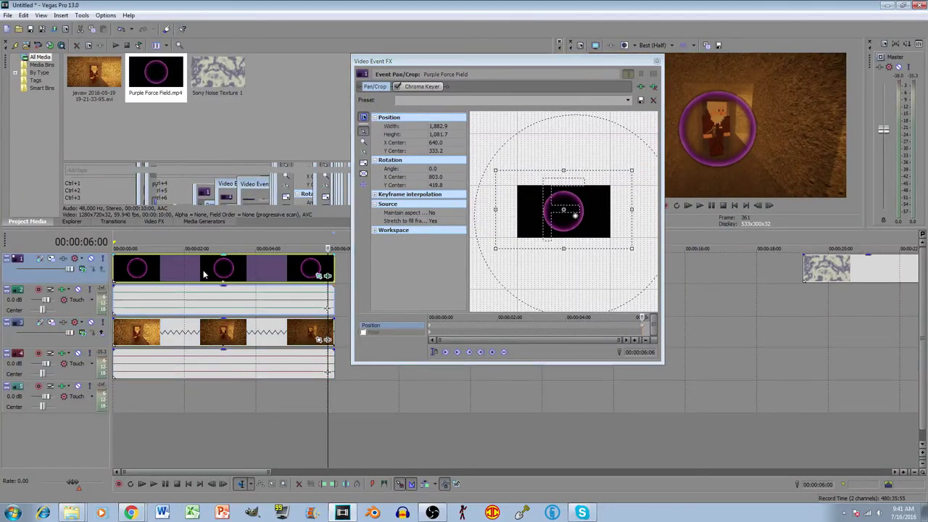
click(161, 274)
click(700, 205)
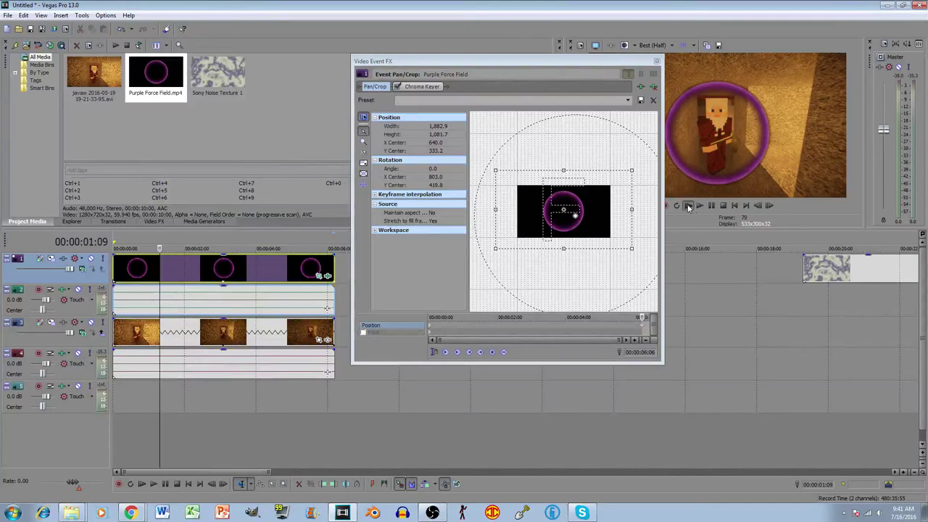
click(712, 206)
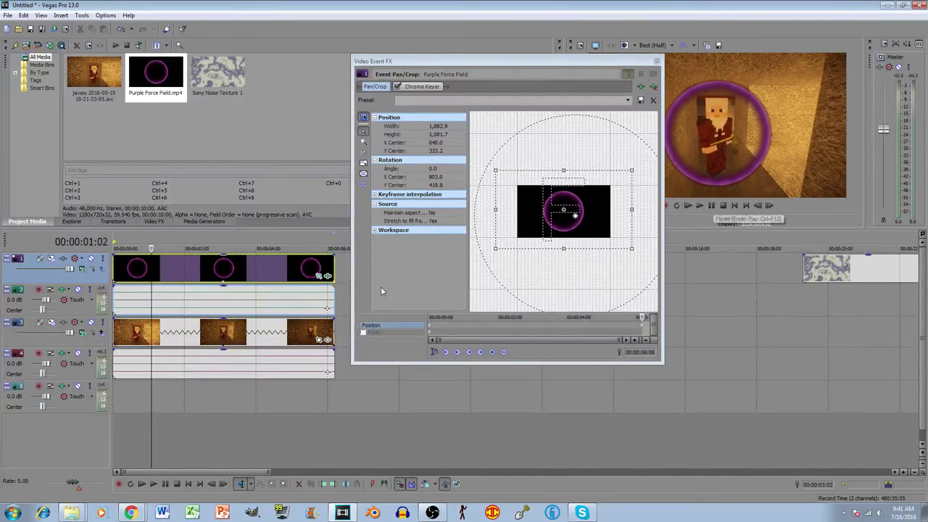
Step: Split the Purple Force Field event at 00:00:02:07, delete the remainder, and remove the shortened event's end Pan/Crop keyframe
click(195, 274)
key(s)
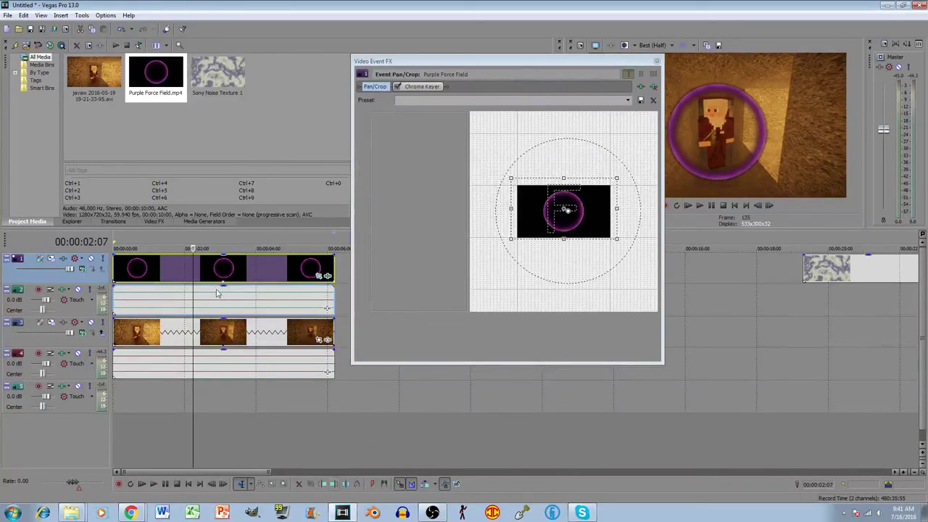
key(Delete)
click(644, 326)
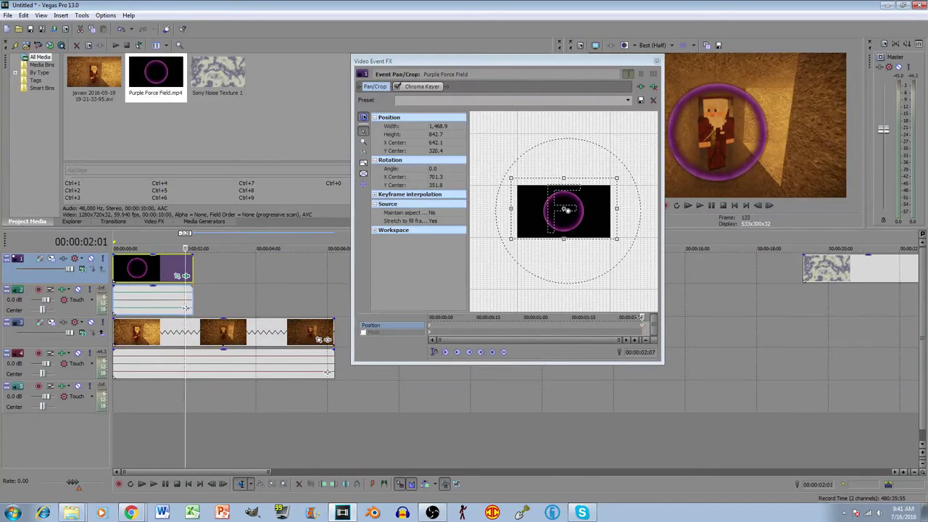
key(Delete)
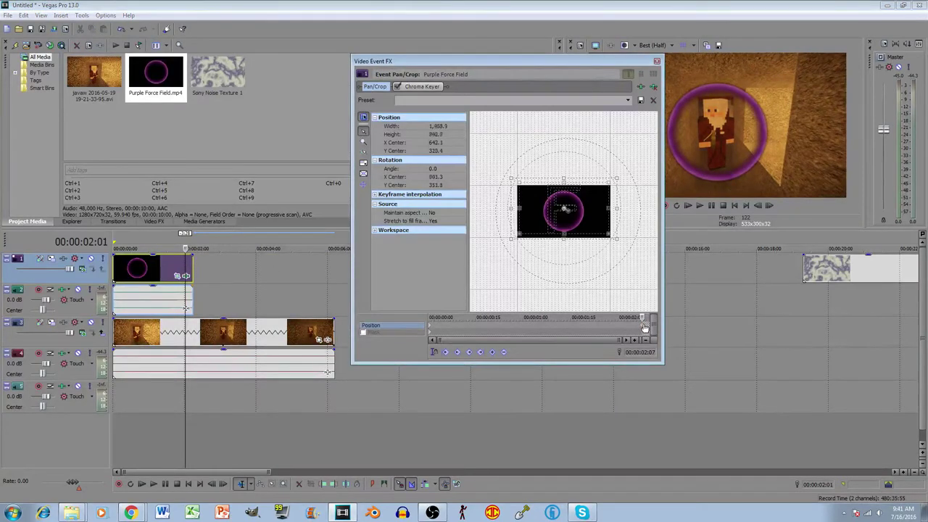
Step: At the shortened event's end, set the Pan/Crop frame to about 543 by -491, centered near (634, 359), so the force field expands
click(187, 264)
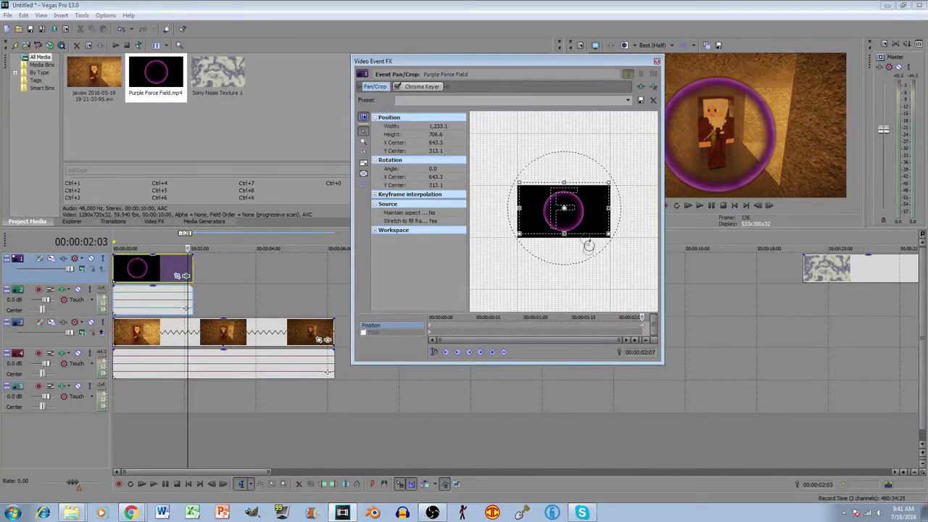
scroll(588, 245, down, 4)
drag(536, 55, 384, 56)
scroll(437, 219, down, 2)
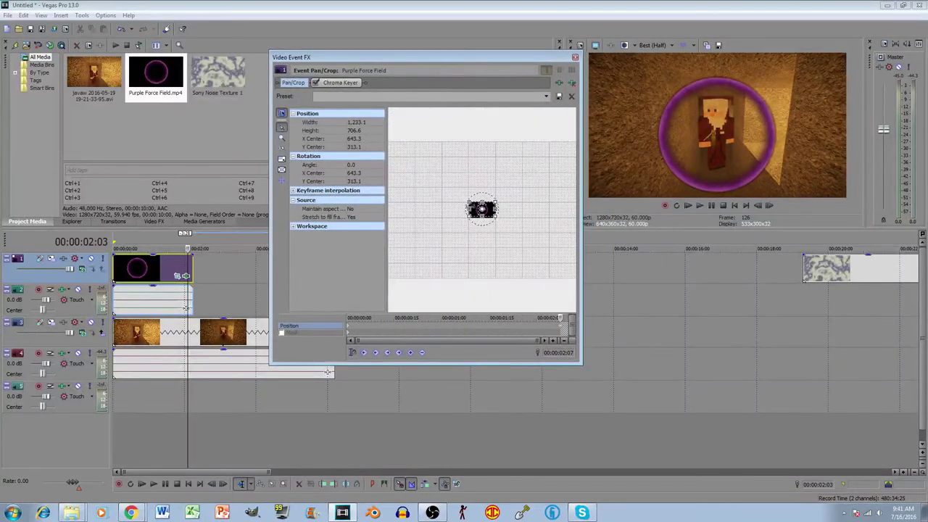
drag(481, 209, 478, 228)
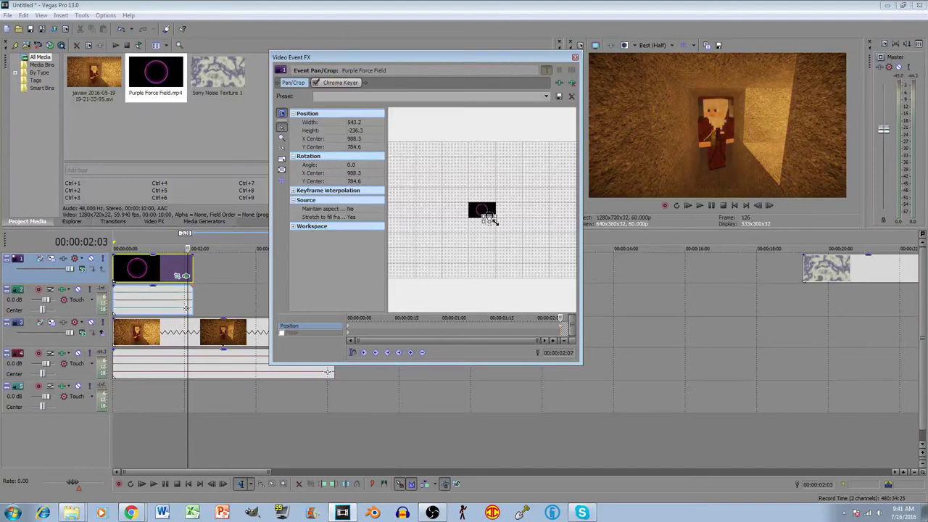
scroll(495, 221, up, 2)
drag(497, 228, 486, 205)
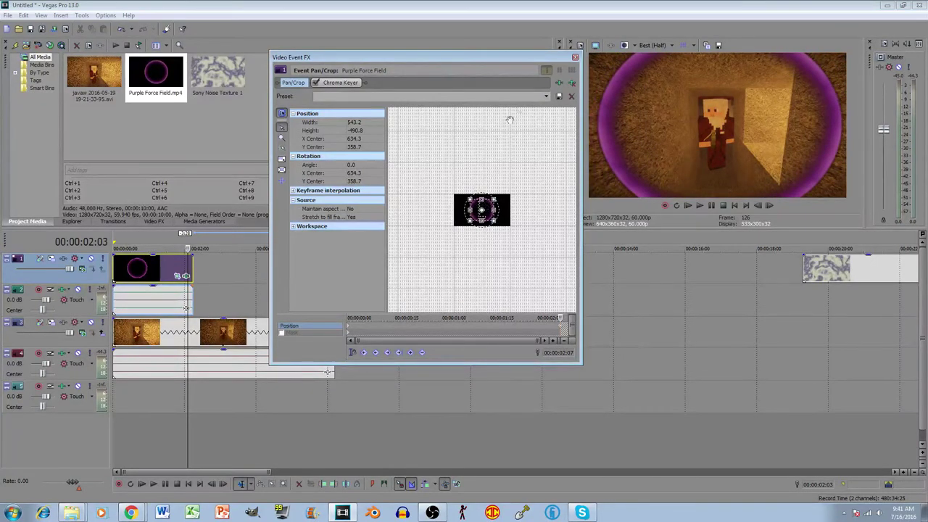
click(575, 58)
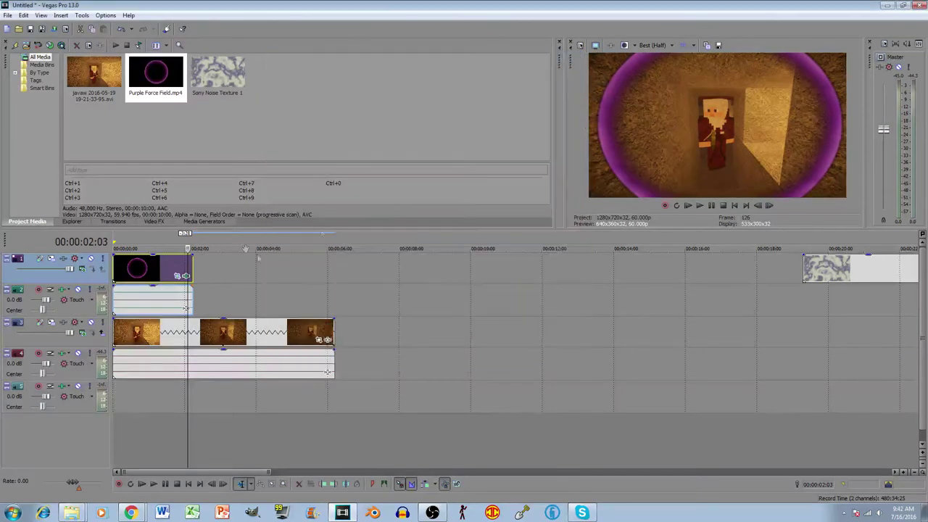
Step: Add short fades at the start and end of the Purple Force Field event and play back the expanding force field
drag(192, 255, 181, 256)
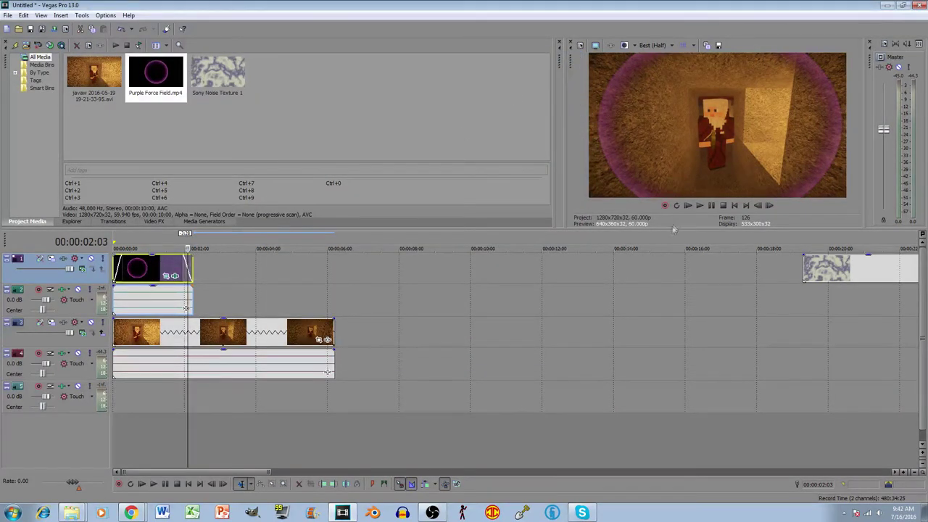
click(687, 205)
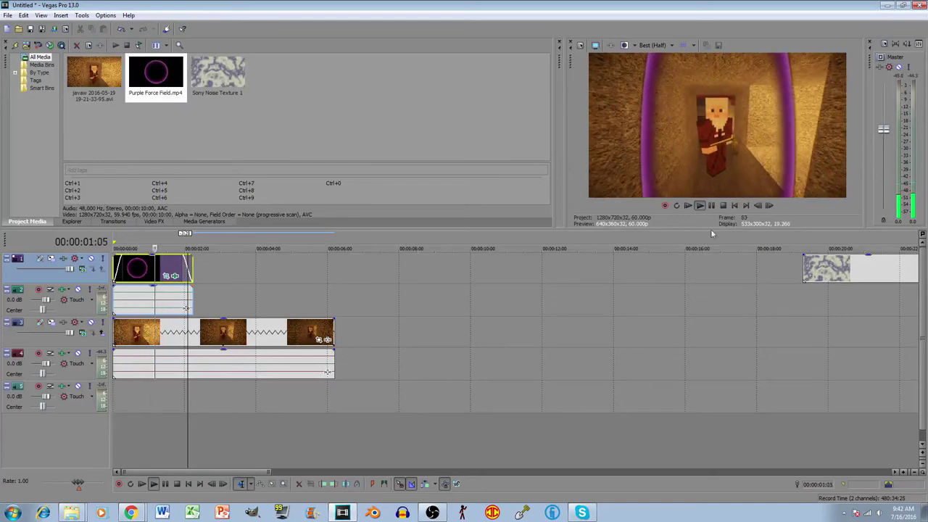
Step: Stop the playback and check the force field over the gameplay at 00:00:01:07 and 00:00:00:08
click(711, 205)
click(156, 267)
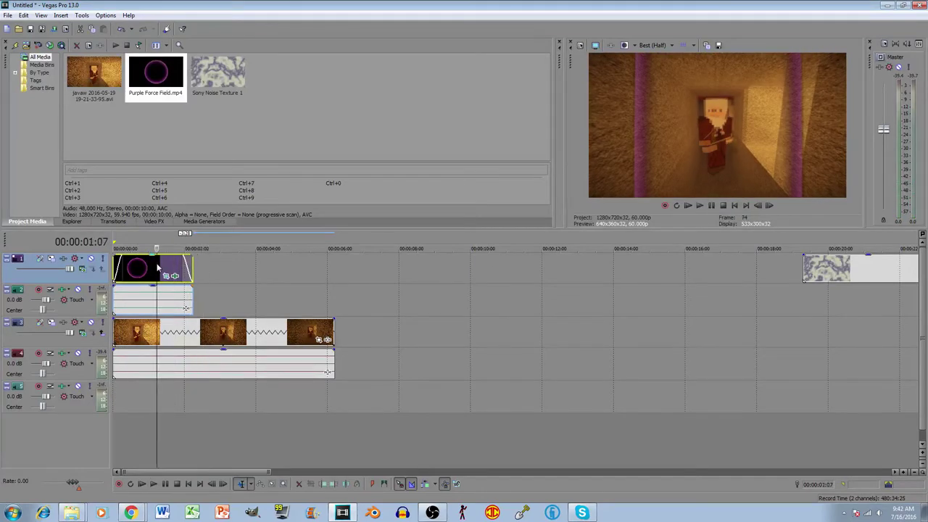
click(125, 268)
click(123, 269)
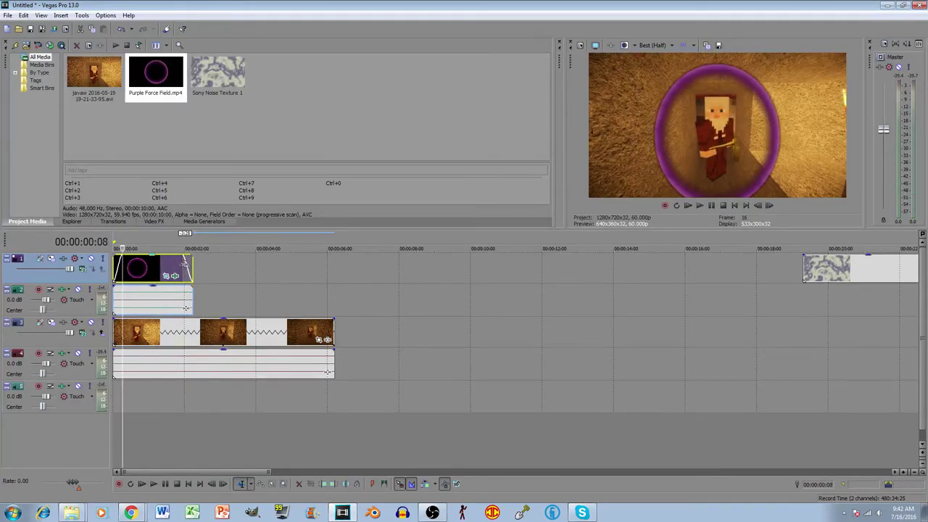
Step: In the Purple Force Field event's Pan/Crop, set the end frame at 00:00:02:07 to about 569 by 428, centered near (602, 345)
click(174, 277)
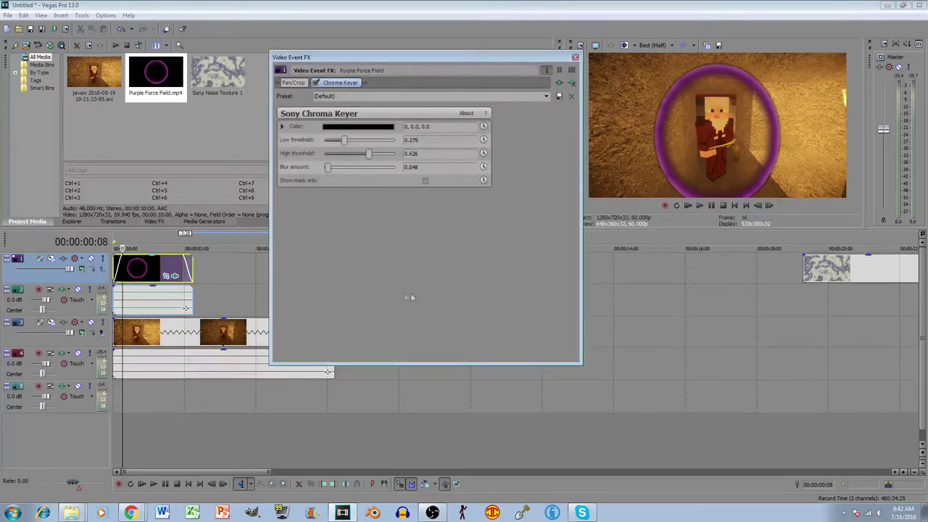
click(575, 57)
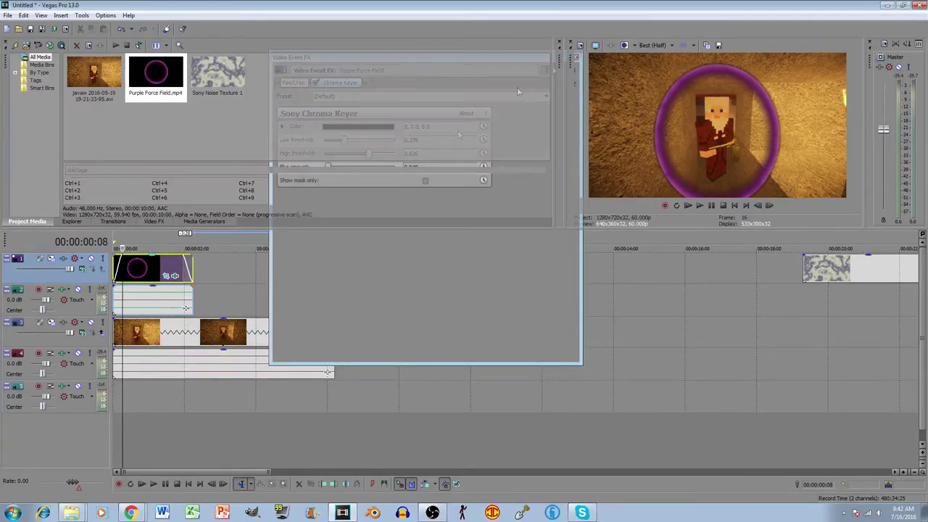
click(166, 275)
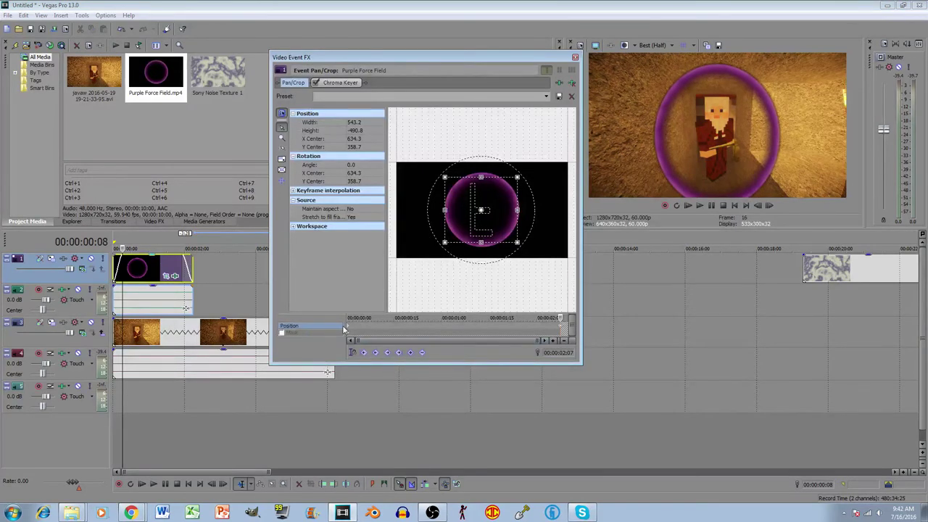
click(350, 328)
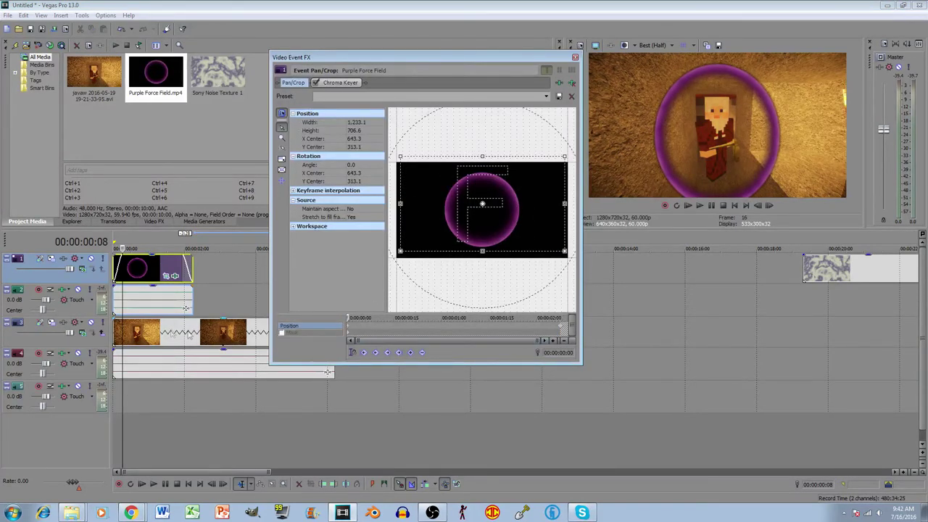
scroll(467, 209, down, 2)
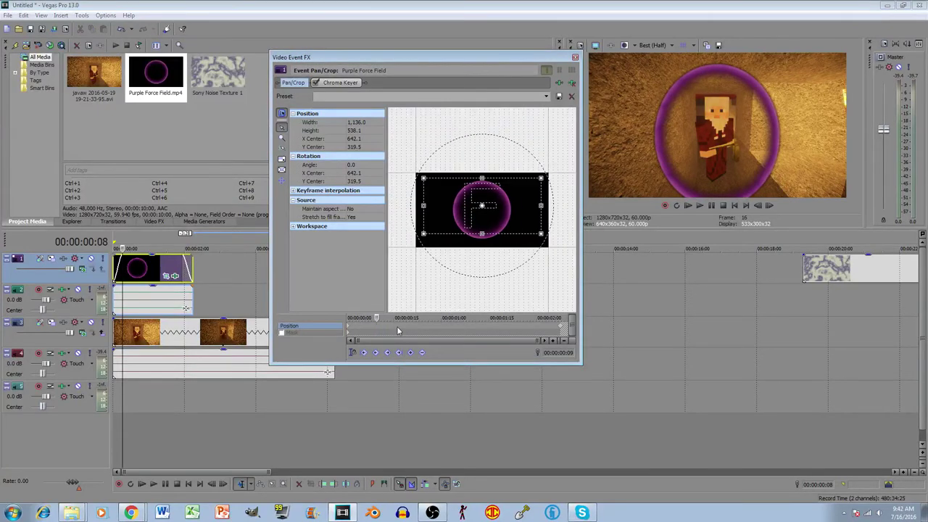
click(433, 332)
drag(505, 329, 553, 329)
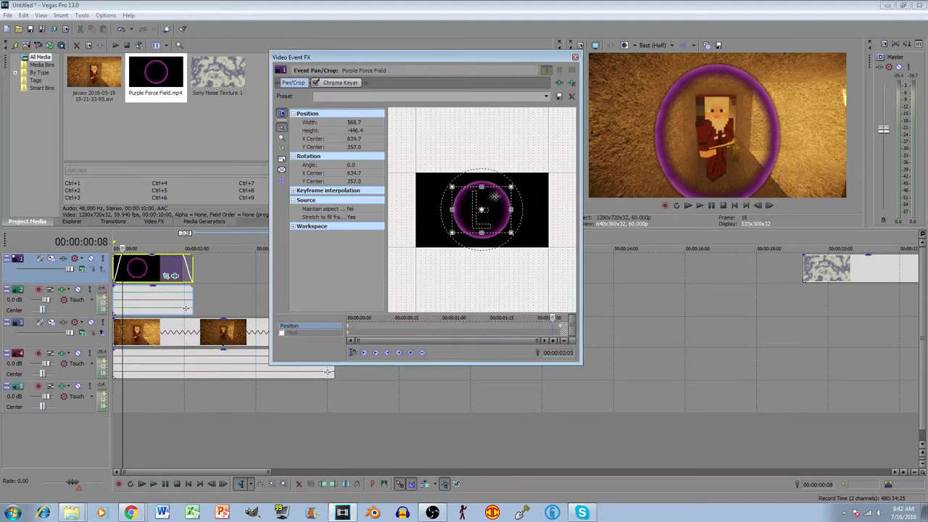
mouse_move(494, 196)
mouse_down()
mouse_move(496, 261)
mouse_move(493, 206)
mouse_up()
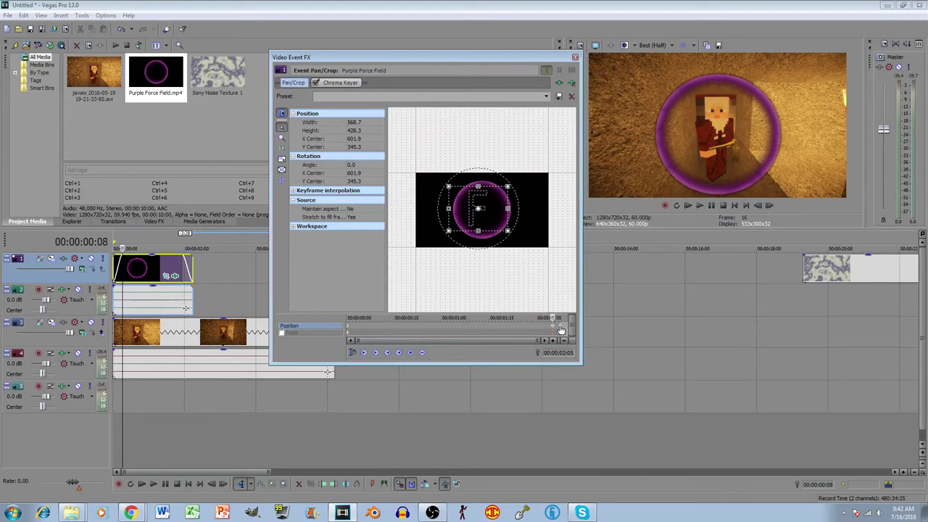
drag(561, 329, 563, 331)
scroll(487, 207, down, 2)
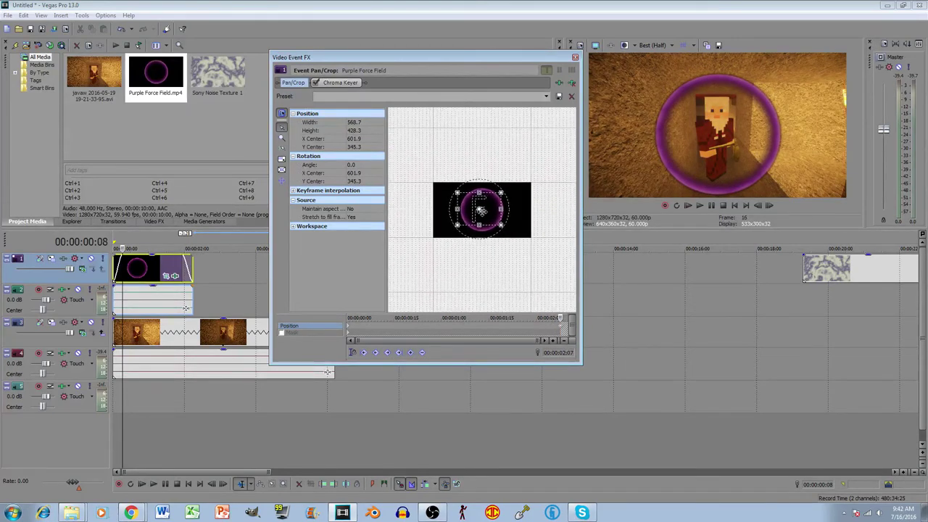
Step: Shrink the end Pan/Crop frame to about 257 by 176, centered near (624, 323), and play back the force field's expansion
drag(460, 195, 415, 163)
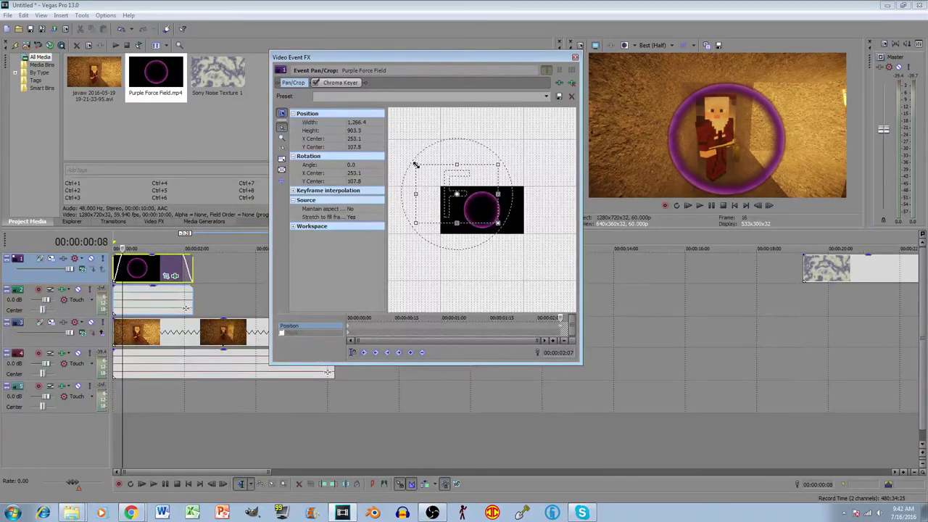
click(183, 263)
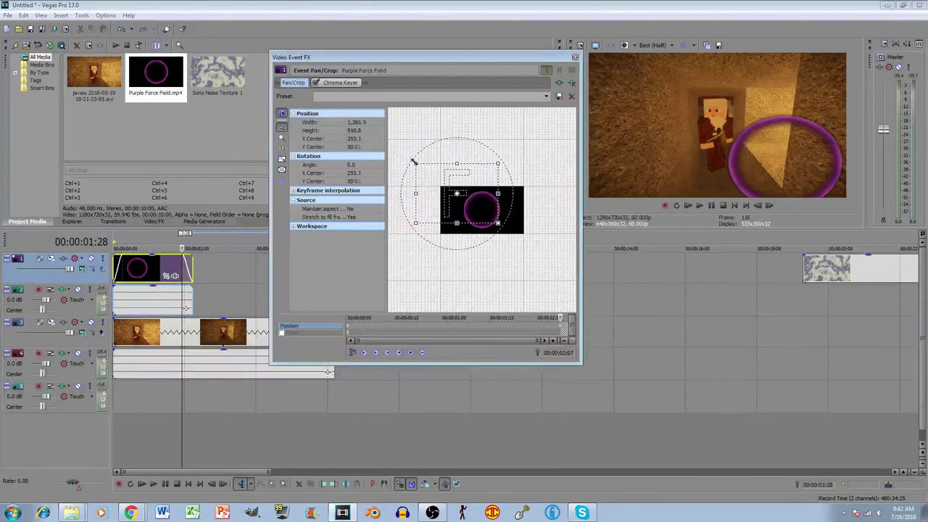
drag(413, 161, 481, 208)
click(699, 206)
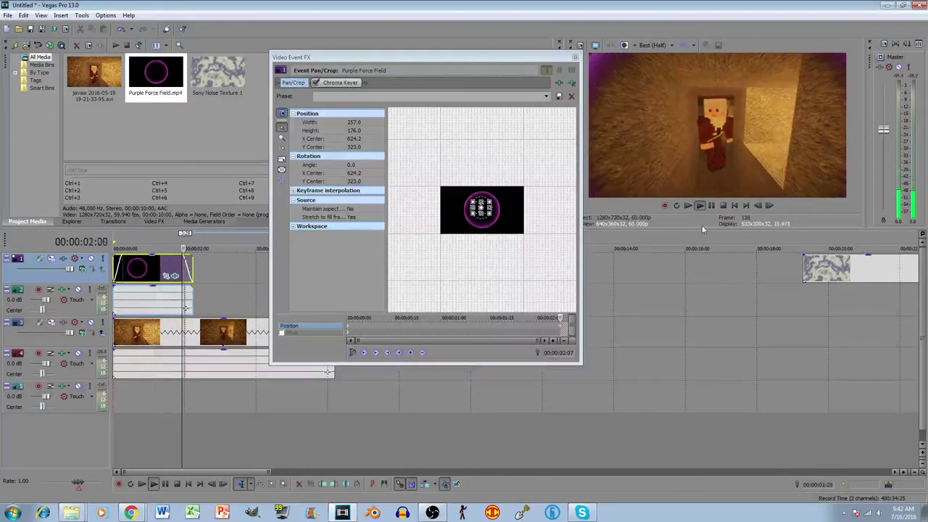
click(711, 206)
click(575, 57)
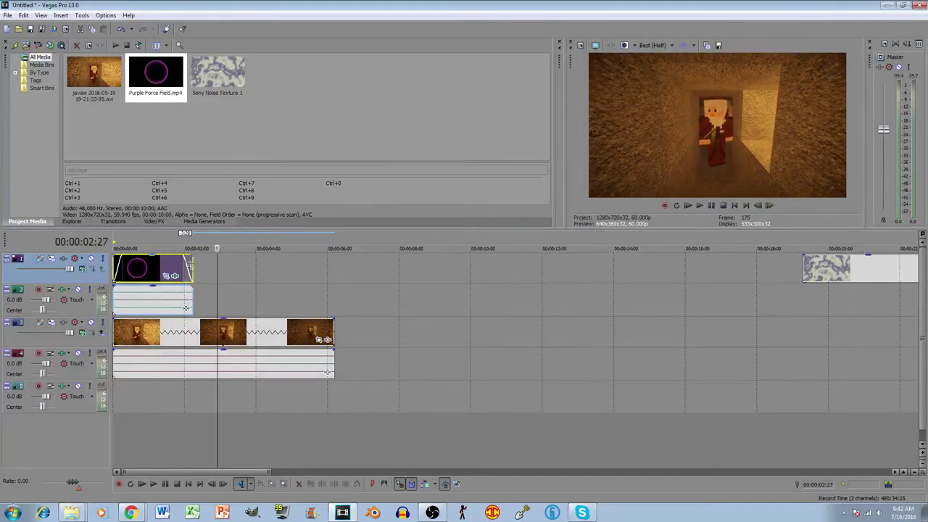
Step: Trim the end of the Purple Force Field event to about one second and play back the shortened effect
drag(192, 265, 152, 265)
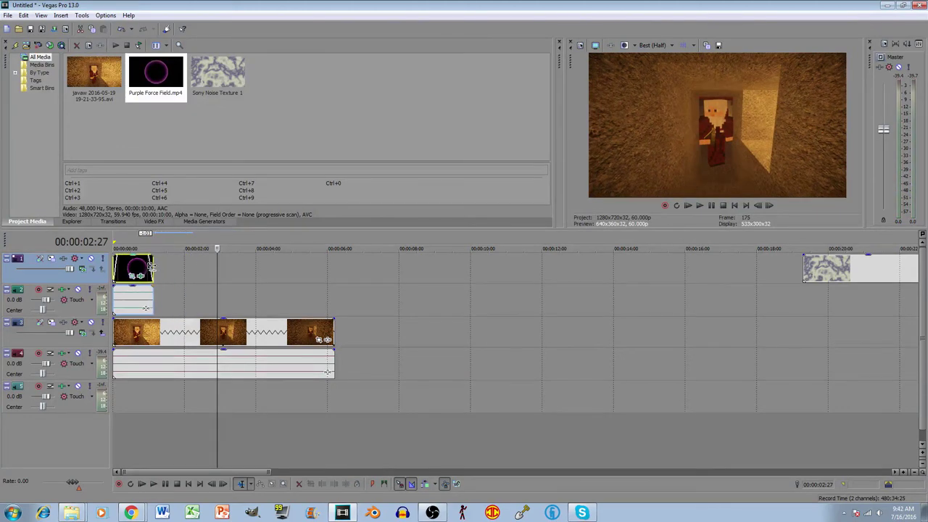
click(687, 205)
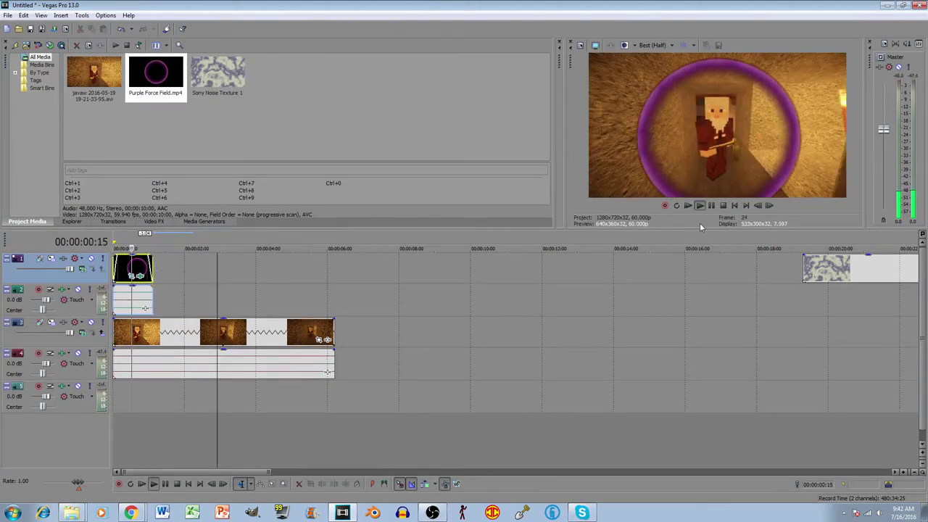
click(711, 205)
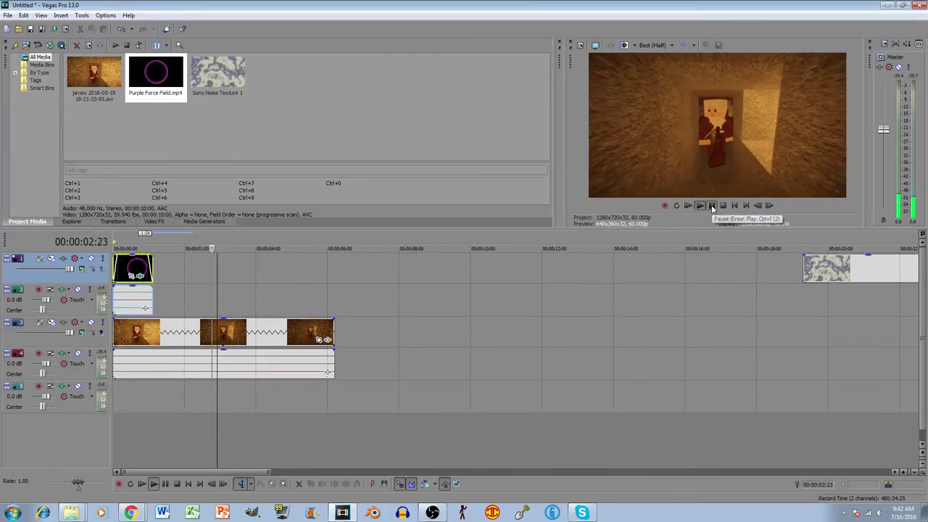